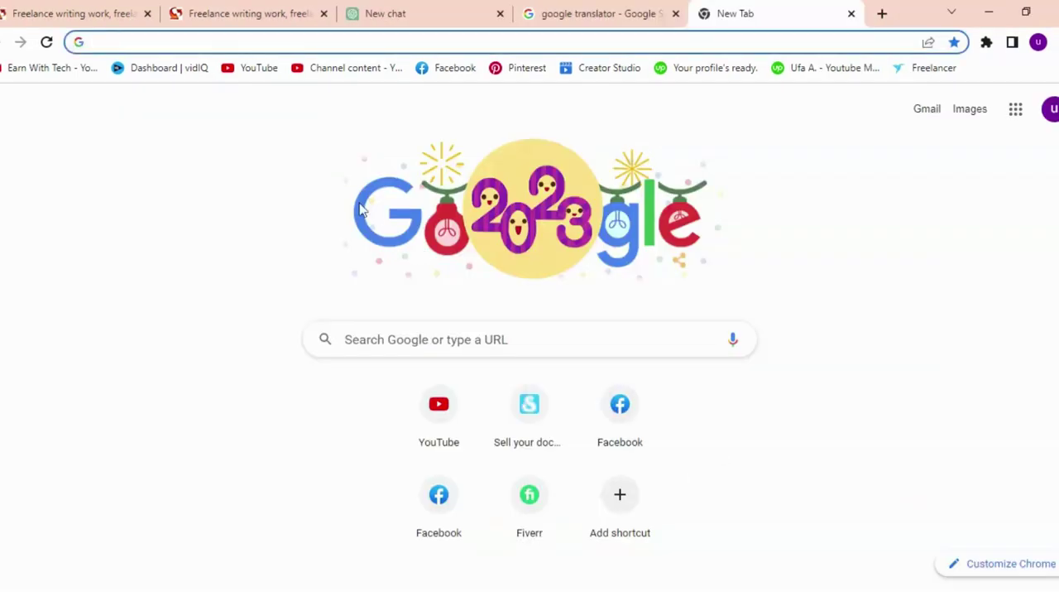
- Start Part A of the registration test from the 4writers.net instructions page
{"action": "left_click", "coordinate": [232, 6]}
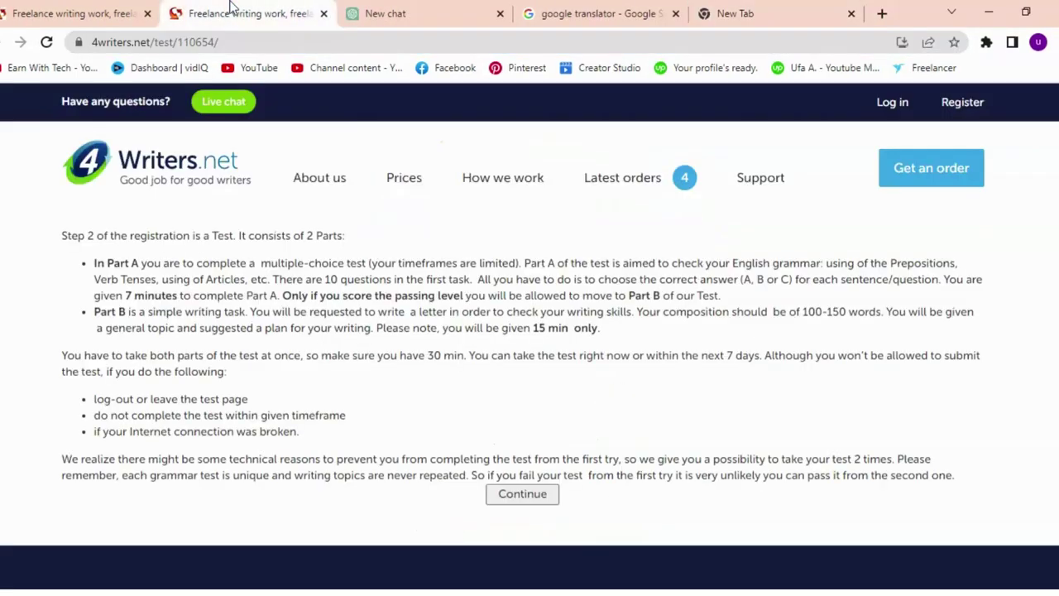
{"action": "scroll", "coordinate": [530, 331], "scroll_direction": "down", "scroll_amount": 2}
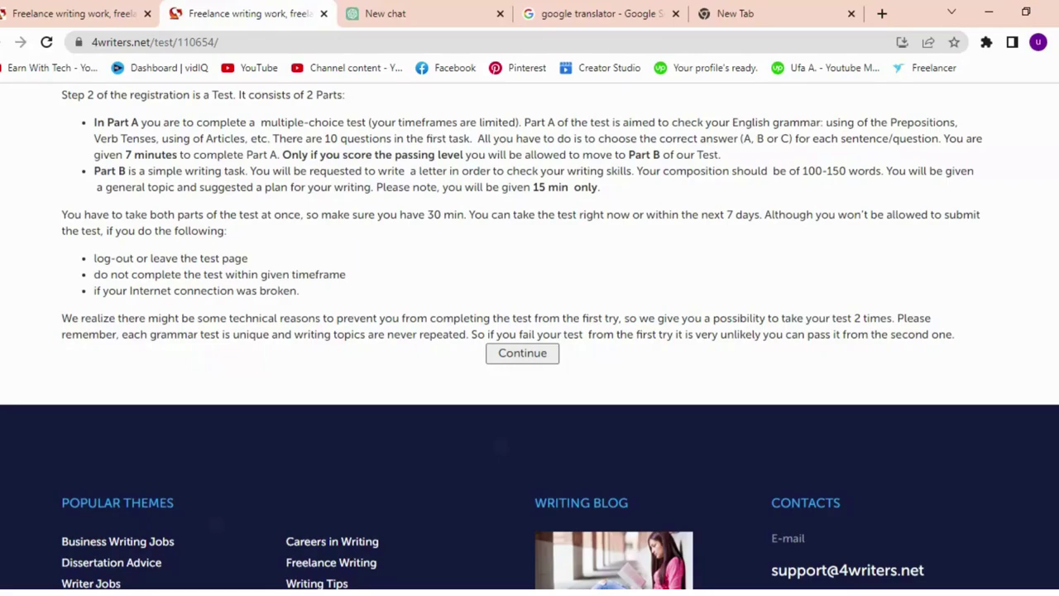
{"action": "left_click", "coordinate": [535, 357]}
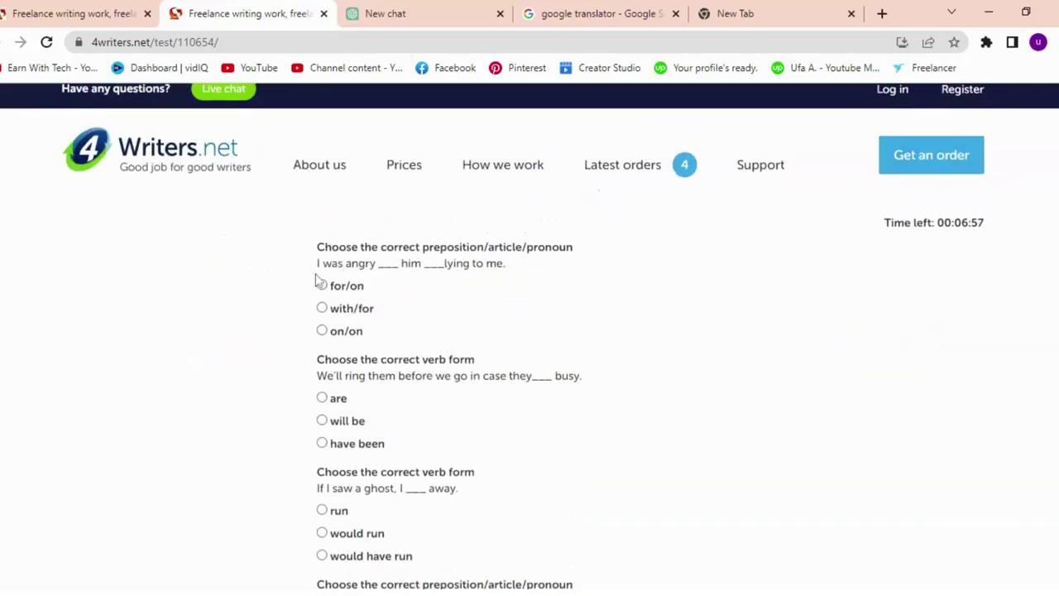
- Copy the "I was angry ___ him ___lying to me" question with its three options and submit it to ChatGPT
{"action": "left_click_drag", "start_coordinate": [316, 242], "coordinate": [362, 310]}
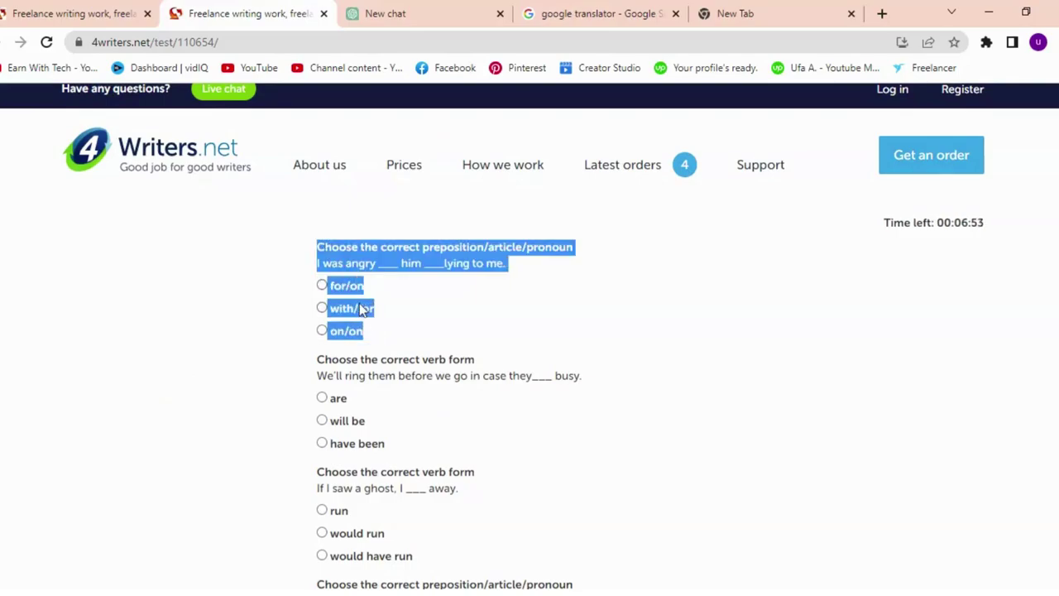
{"action": "left_click", "coordinate": [414, 10]}
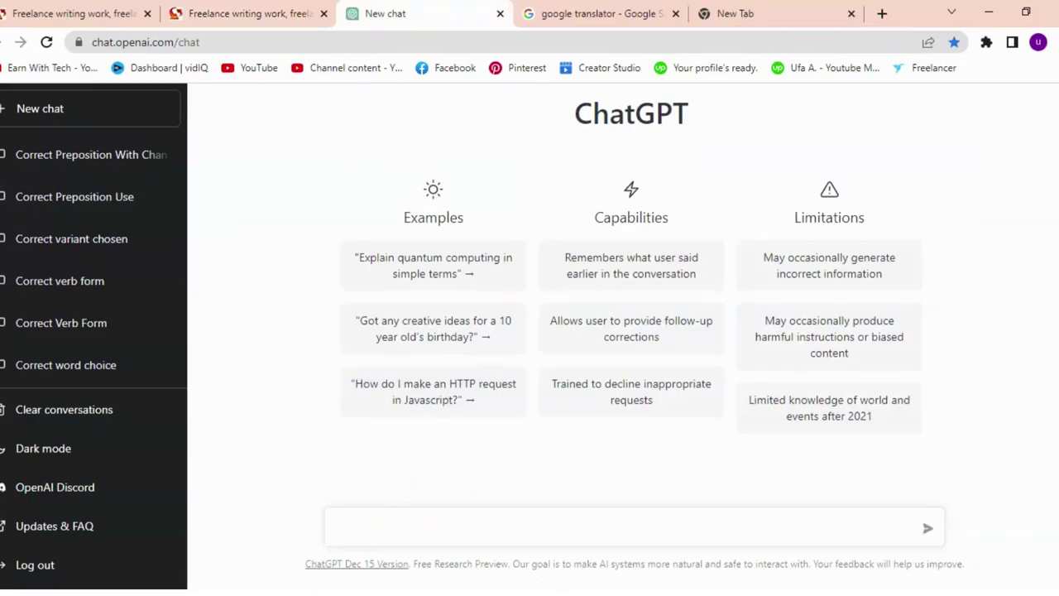
{"action": "type", "text": "Choose the correct preposition/article/pronoun I was angry ___ him ___lying to me.  for/on  with/for  on/on"}
{"action": "key", "text": "Return"}
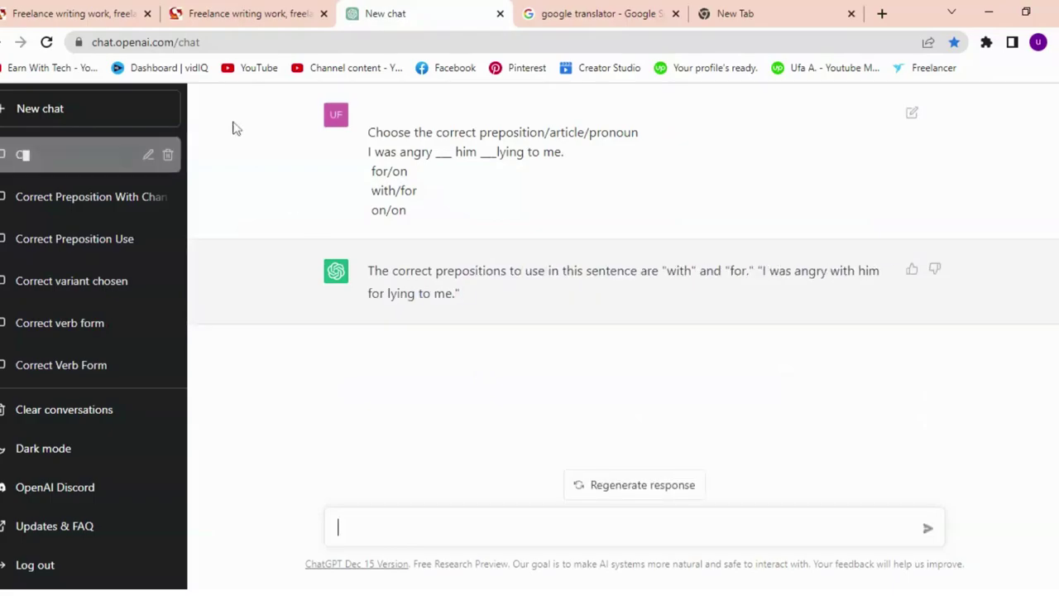
- Return to the 4writers.net test and answer the "I was angry" question with "with/for"
{"action": "left_click", "coordinate": [94, 8]}
{"action": "left_click", "coordinate": [285, 13]}
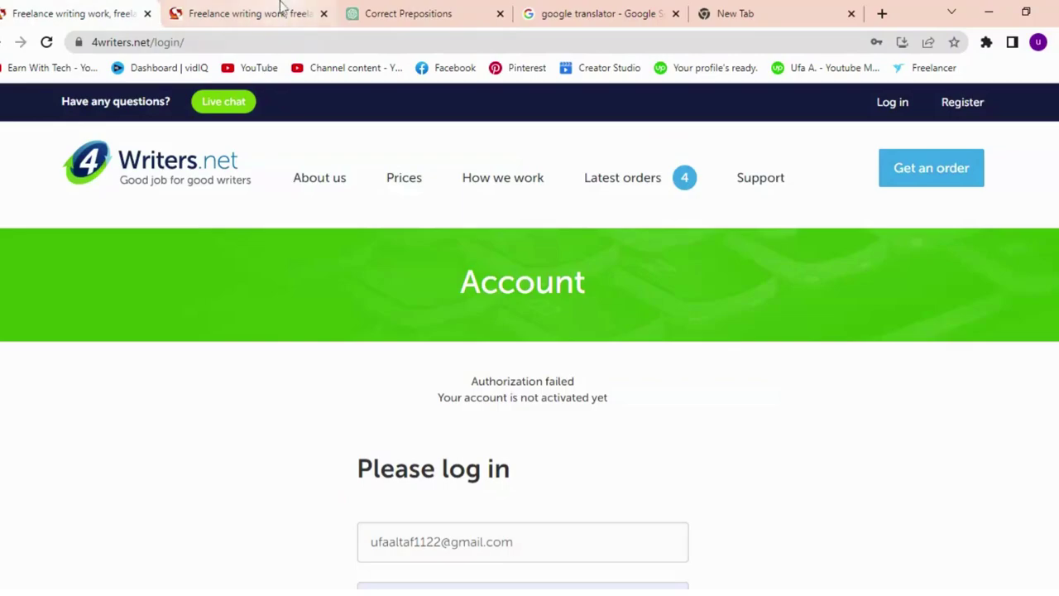
{"action": "left_click", "coordinate": [370, 307]}
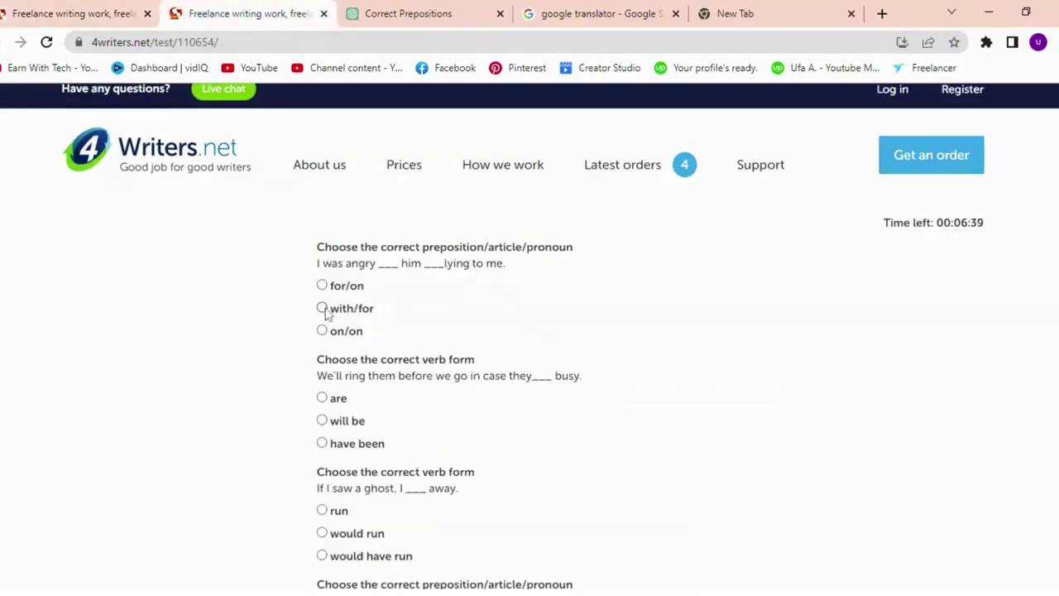
- Copy the "We'll ring them before we go" question with its options and submit it in a new ChatGPT chat
{"action": "scroll", "coordinate": [967, 370], "scroll_direction": "down", "scroll_amount": 1}
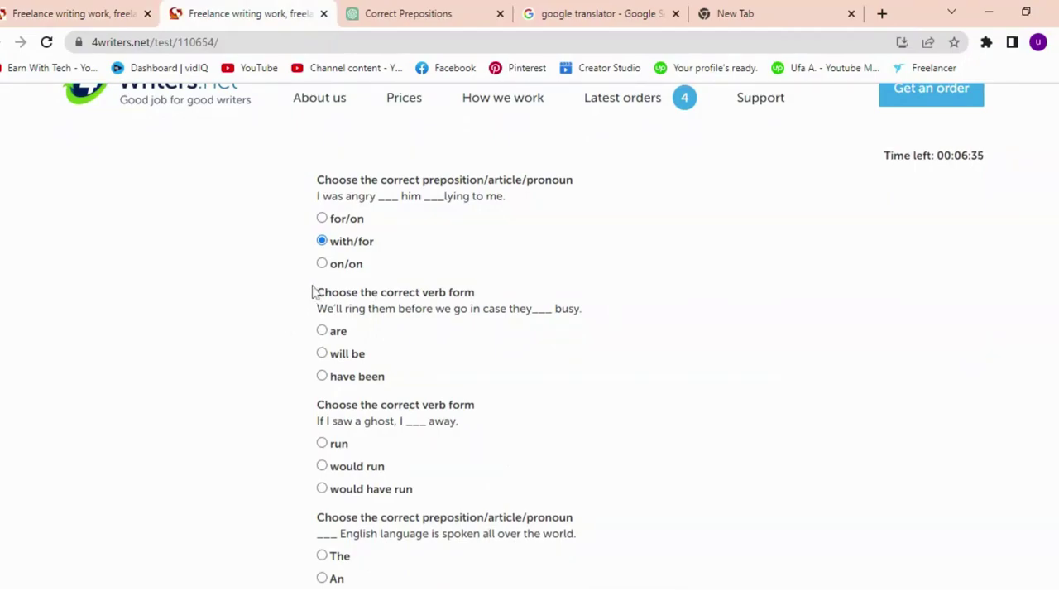
{"action": "left_click_drag", "start_coordinate": [320, 293], "coordinate": [316, 176]}
{"action": "left_click_drag", "start_coordinate": [372, 308], "coordinate": [317, 178]}
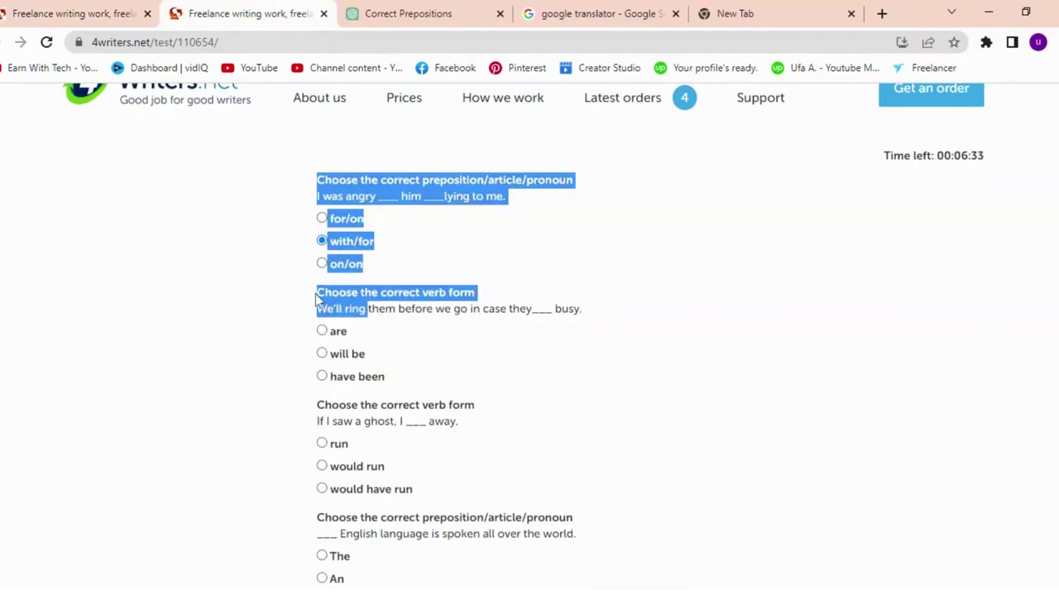
{"action": "left_click", "coordinate": [418, 353]}
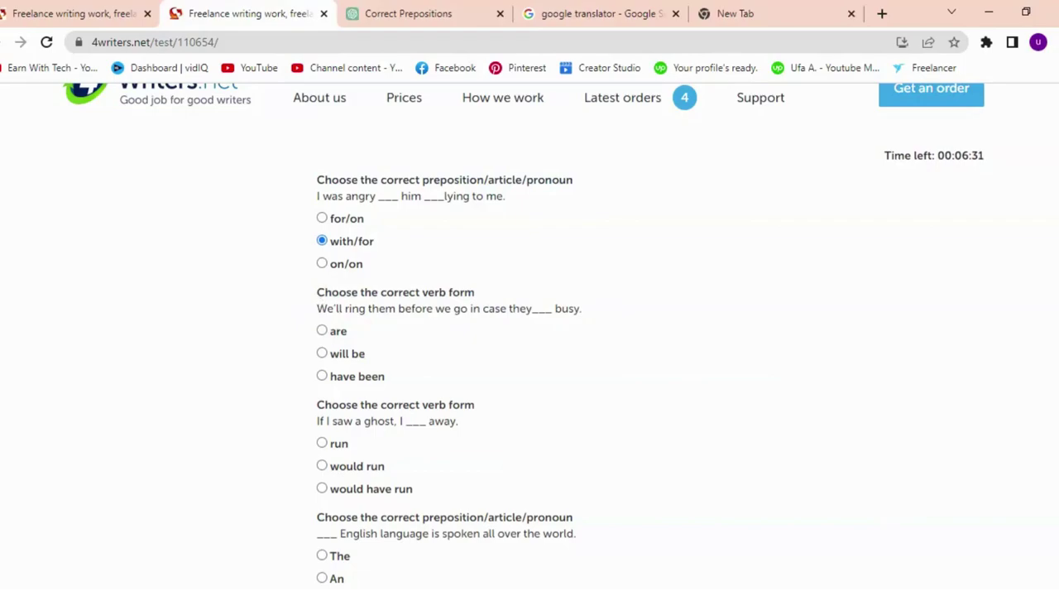
{"action": "left_click_drag", "start_coordinate": [317, 291], "coordinate": [370, 374]}
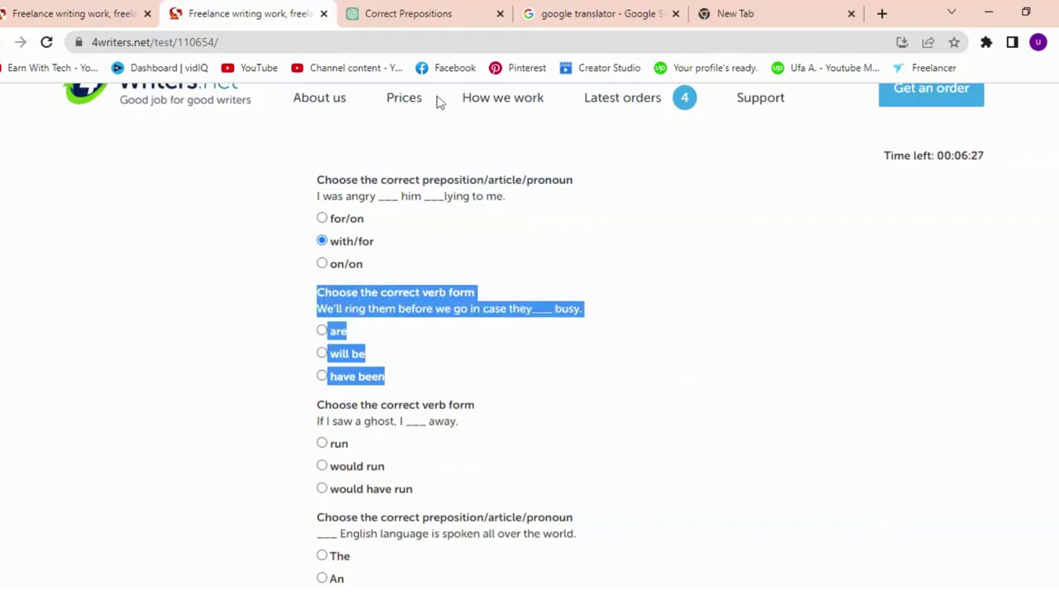
{"action": "left_click", "coordinate": [426, 13]}
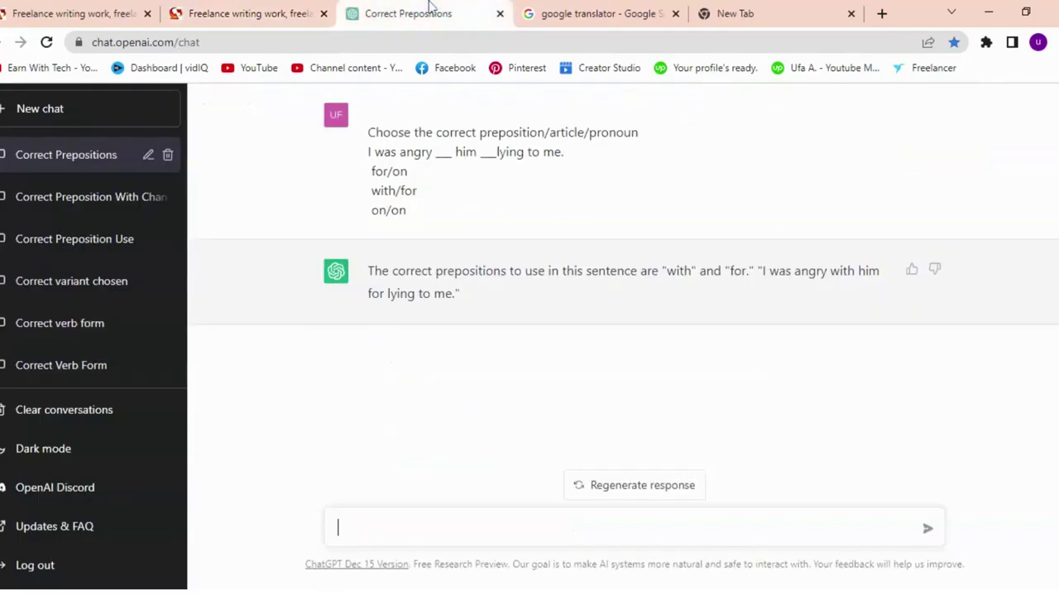
{"action": "left_click", "coordinate": [95, 112]}
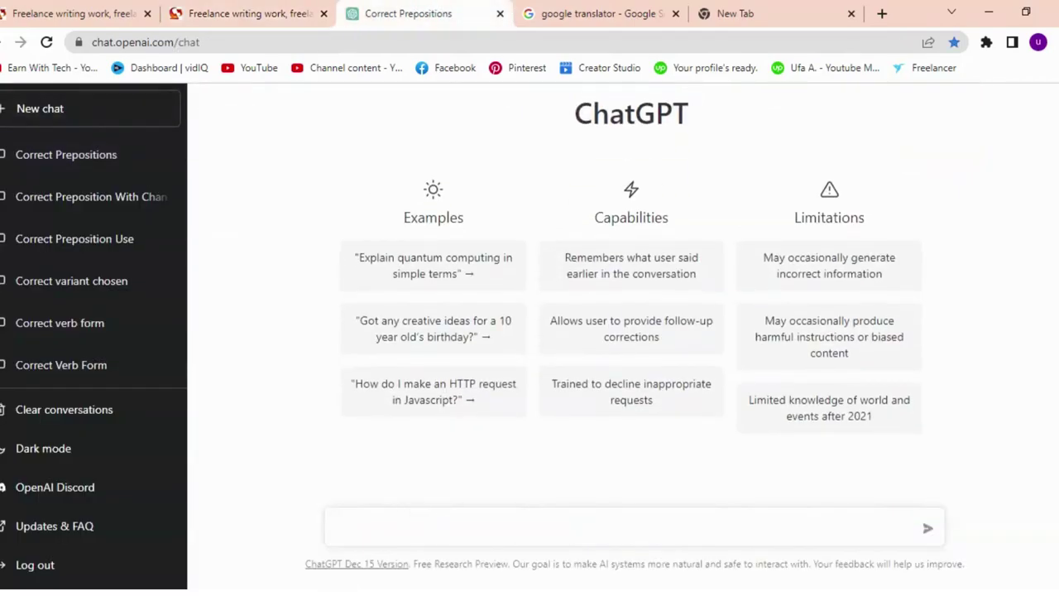
{"action": "type", "text": "Choose the correct verb form We'll ring them before we go in case they___ busy.  are  will be  have been"}
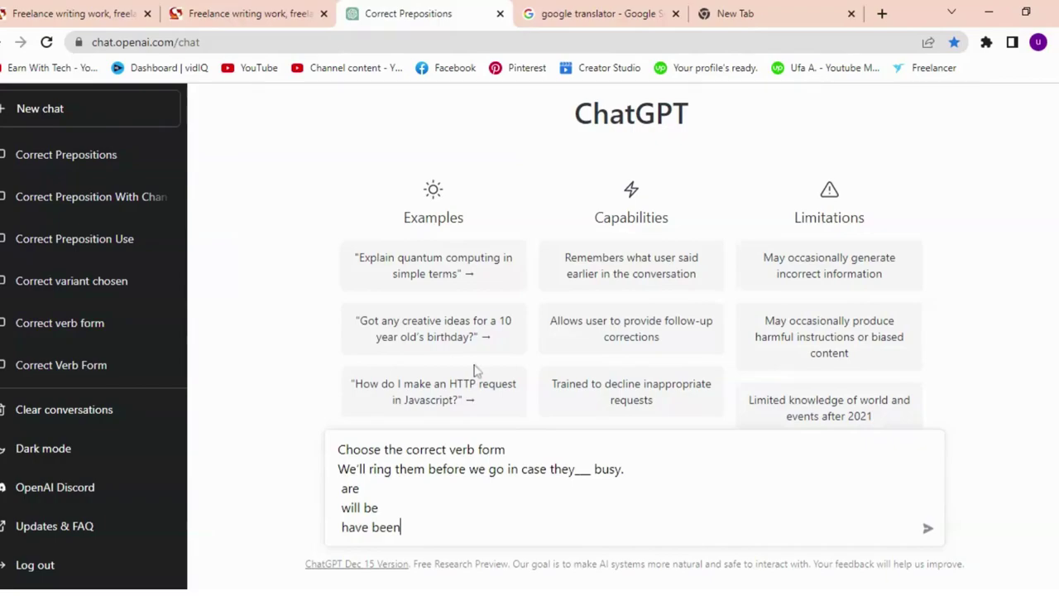
{"action": "key", "text": "Return"}
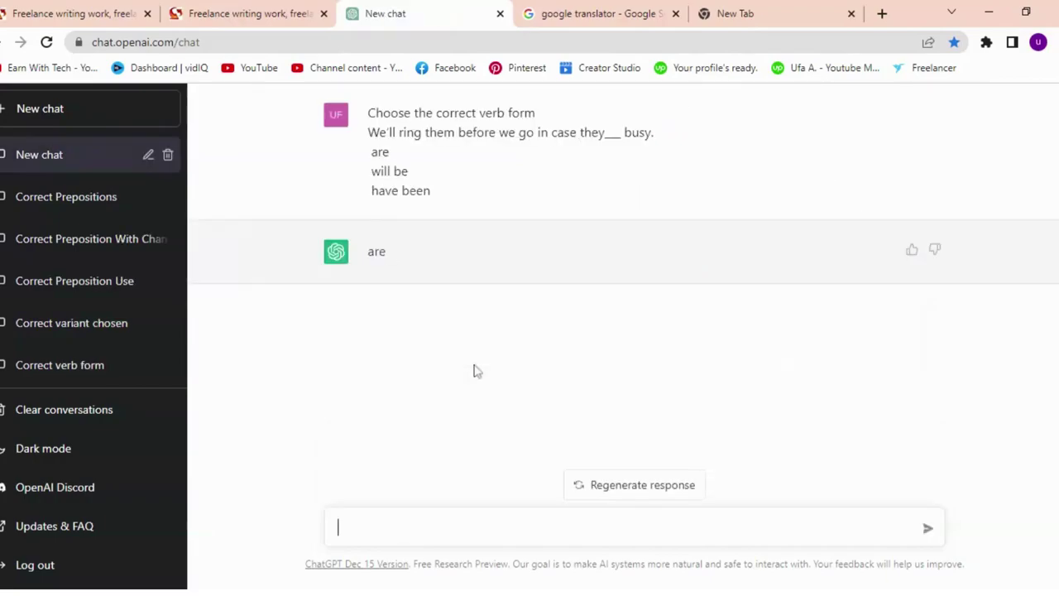
- Back in the 4writers.net test, answer the "We'll ring them before we go" question with "are"
{"action": "left_click", "coordinate": [245, 12]}
{"action": "left_click", "coordinate": [456, 243]}
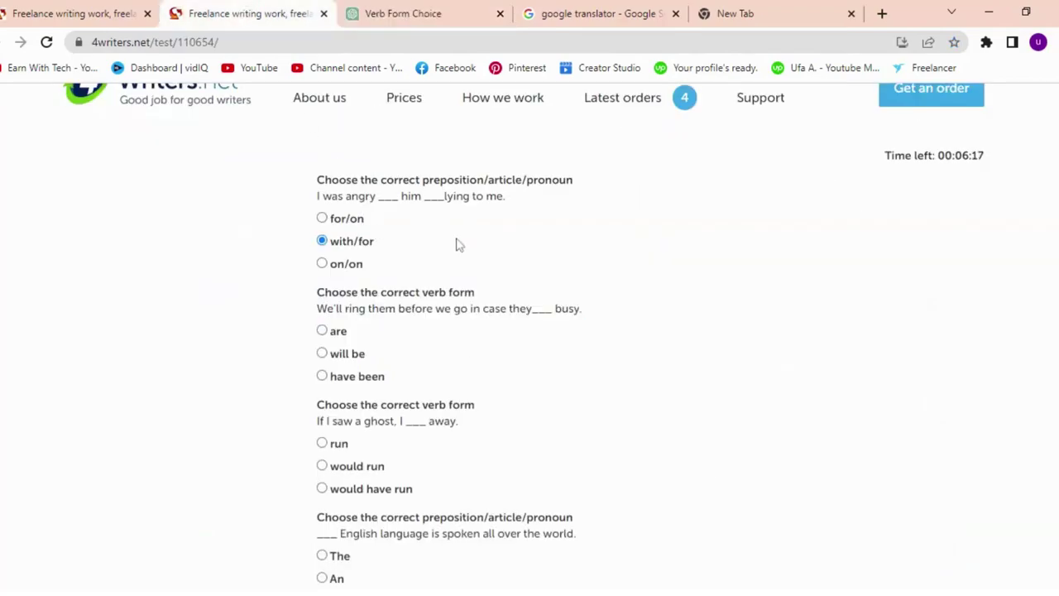
{"action": "left_click", "coordinate": [321, 331]}
- Copy the "If I saw a ghost" question with its options and submit it in a new ChatGPT chat
{"action": "scroll", "coordinate": [530, 331], "scroll_direction": "down", "scroll_amount": 2}
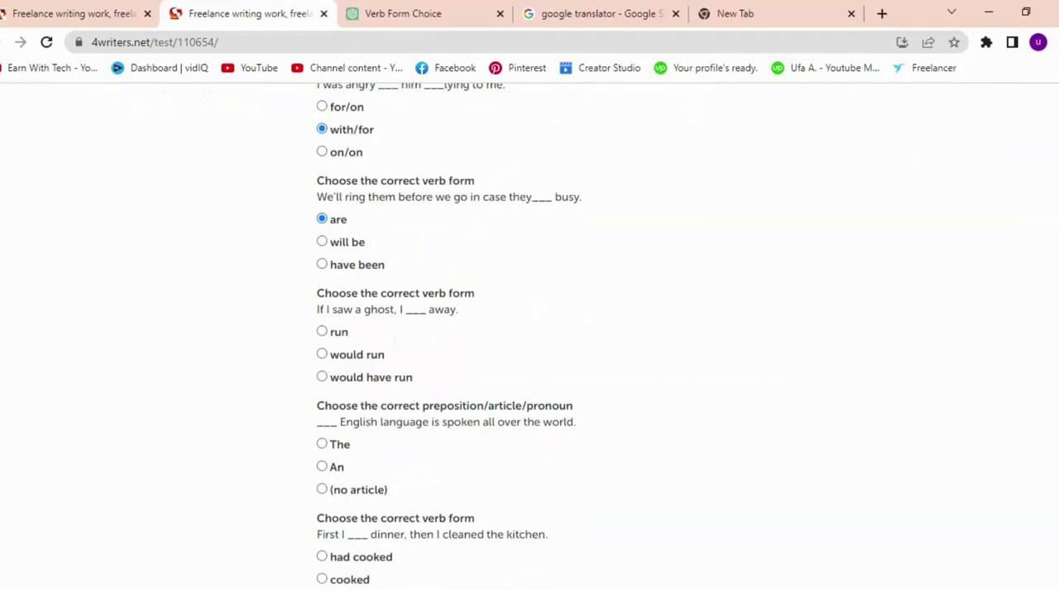
{"action": "left_click_drag", "start_coordinate": [317, 293], "coordinate": [428, 385]}
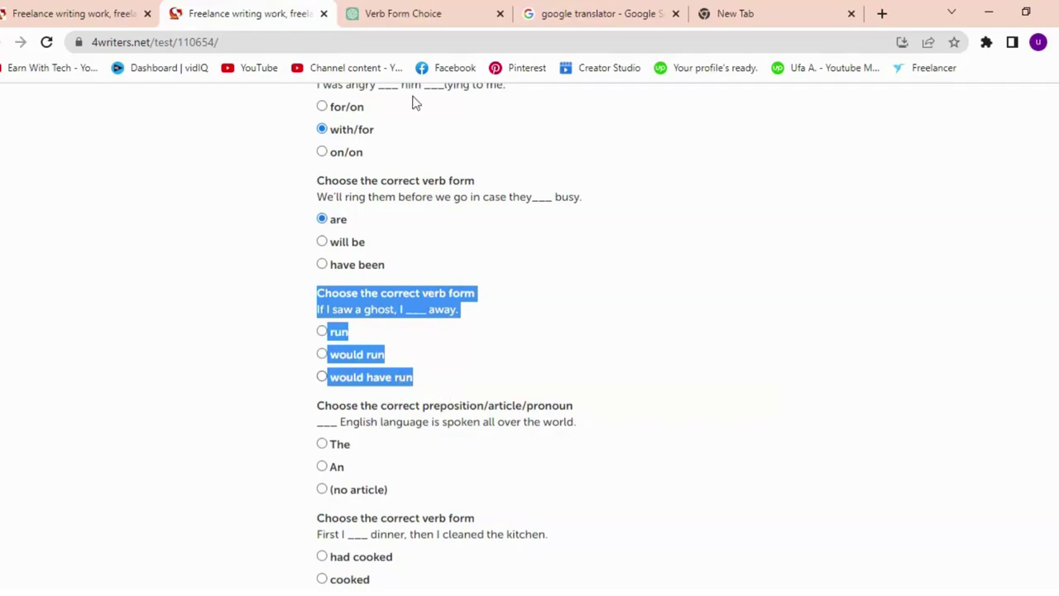
{"action": "left_click", "coordinate": [385, 12]}
{"action": "left_click", "coordinate": [116, 109]}
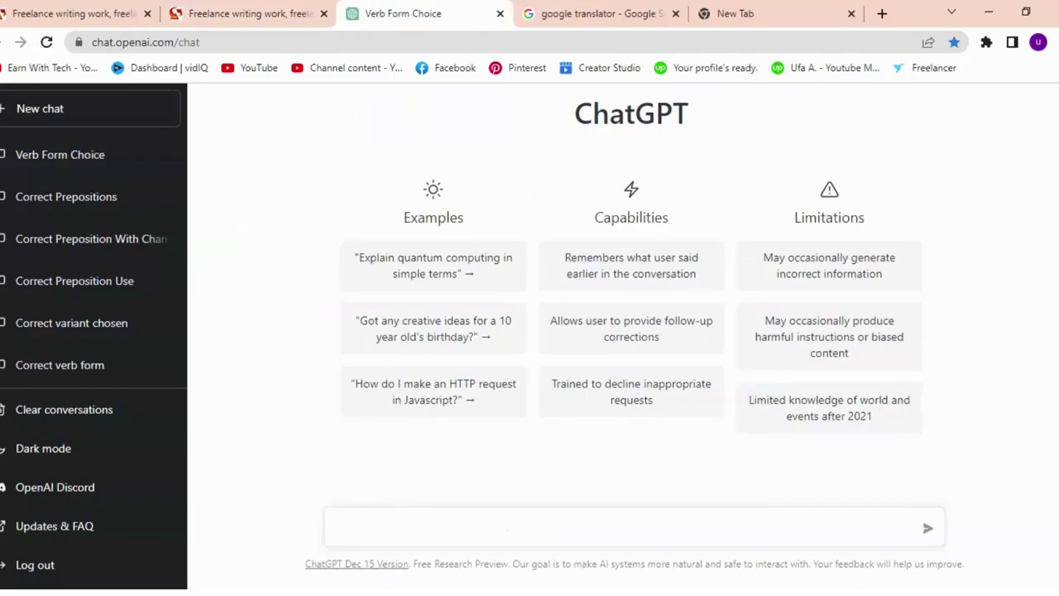
{"action": "key", "text": "ctrl+v"}
{"action": "key", "text": "Return"}
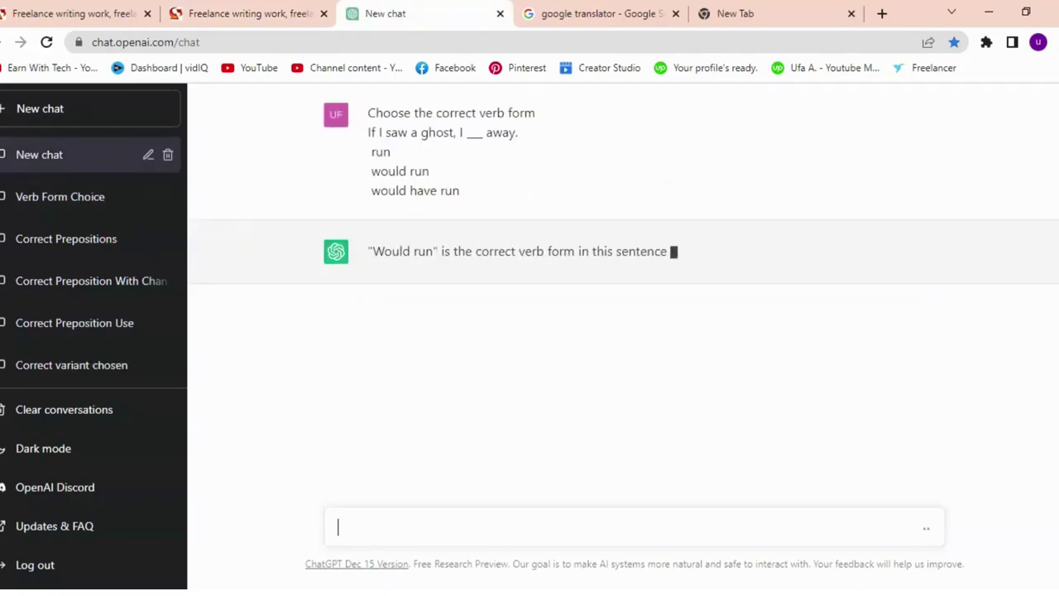
- Return to the 4writers.net test and answer the "If I saw a ghost" question with "would run"
{"action": "left_click", "coordinate": [233, 14]}
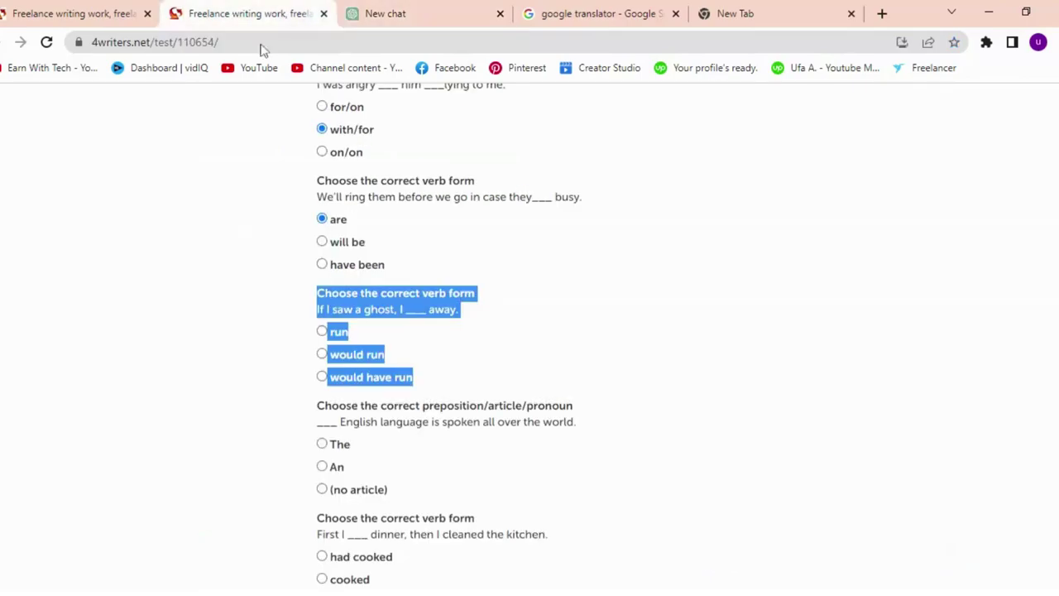
{"action": "left_click", "coordinate": [461, 241]}
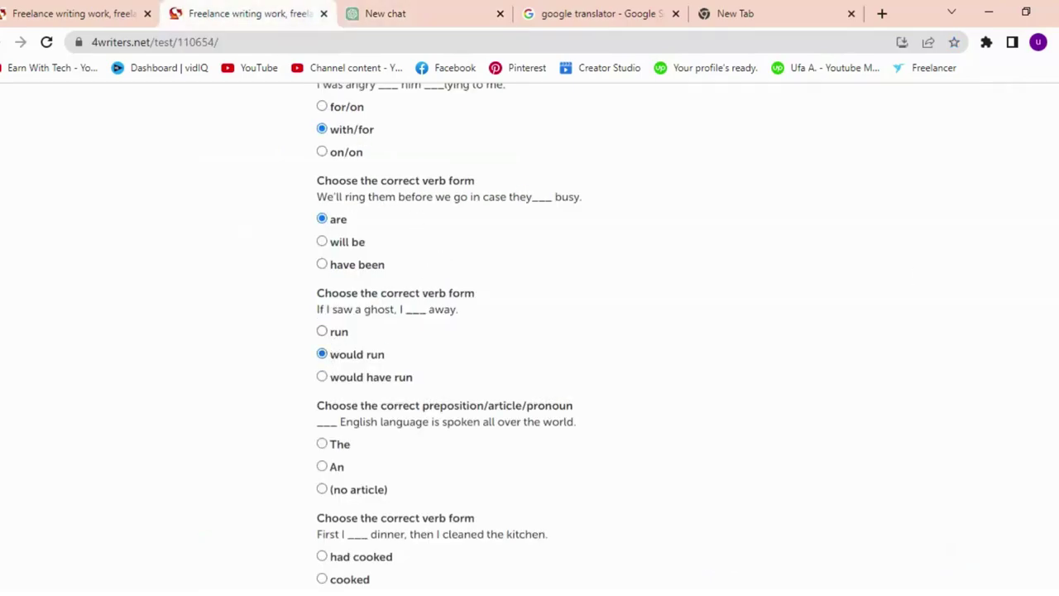
{"action": "scroll", "coordinate": [530, 331], "scroll_direction": "up", "scroll_amount": 2}
- Copy the "___ English language is spoken" question with its options and submit it in a new ChatGPT chat
{"action": "scroll", "coordinate": [530, 331], "scroll_direction": "down", "scroll_amount": 5}
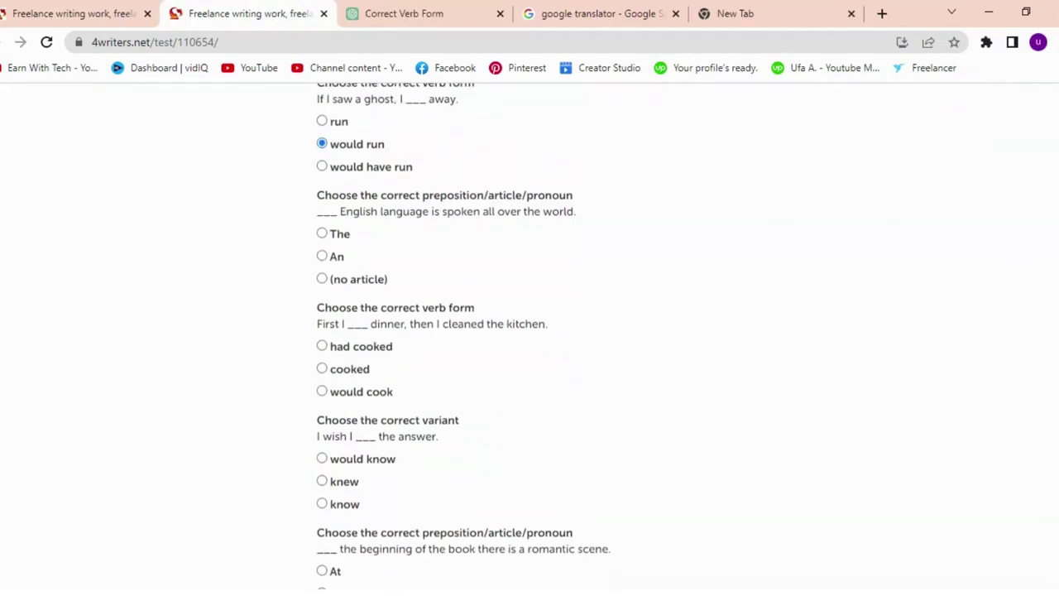
{"action": "left_click_drag", "start_coordinate": [317, 194], "coordinate": [370, 279]}
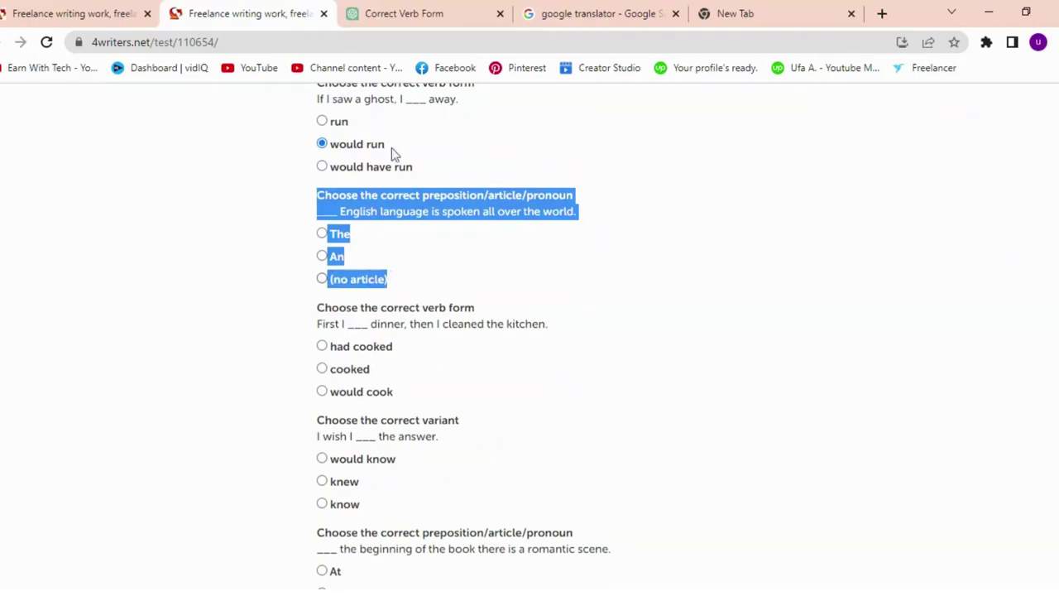
{"action": "left_click", "coordinate": [404, 13]}
{"action": "left_click", "coordinate": [99, 111]}
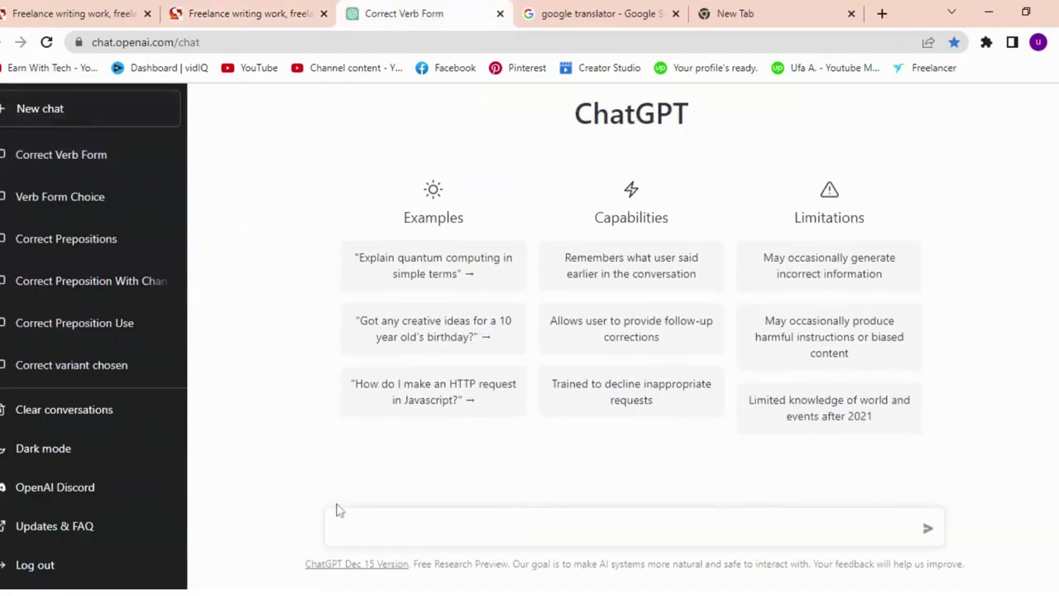
{"action": "type", "text": "Choose the correct preposition/article/pronoun ___ English language is spoken all over the world.  The  An  (no article)"}
{"action": "key", "text": "Return"}
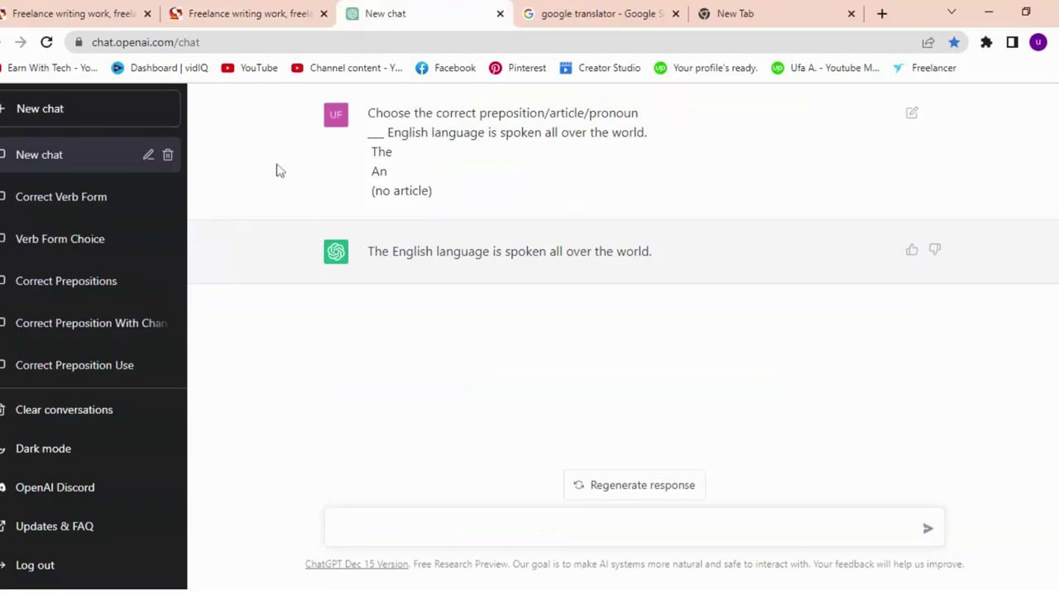
- Back in the 4writers.net test, answer the English language article question with "The"
{"action": "left_click", "coordinate": [321, 10]}
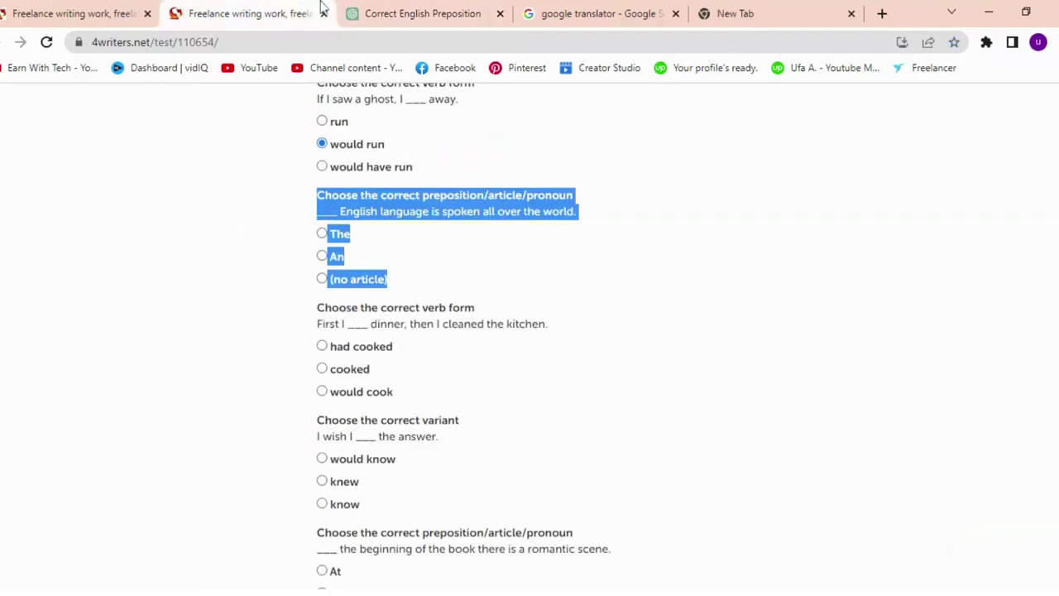
{"action": "left_click", "coordinate": [408, 264]}
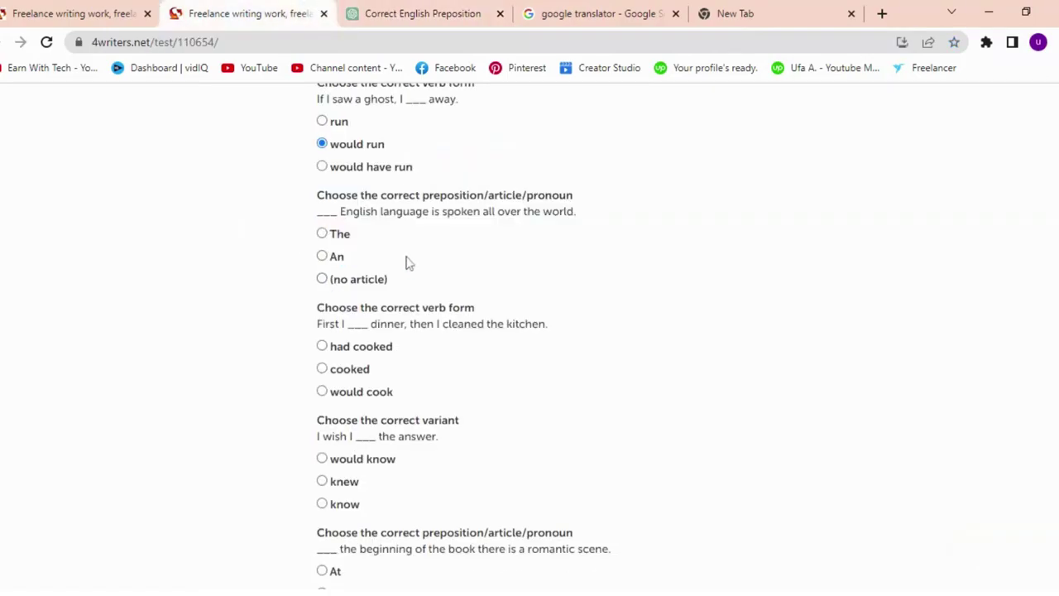
{"action": "left_click", "coordinate": [322, 234]}
- Copy the "First I ___ dinner" question with its options and submit it in a new ChatGPT chat
{"action": "scroll", "coordinate": [548, 252], "scroll_direction": "down", "scroll_amount": 2}
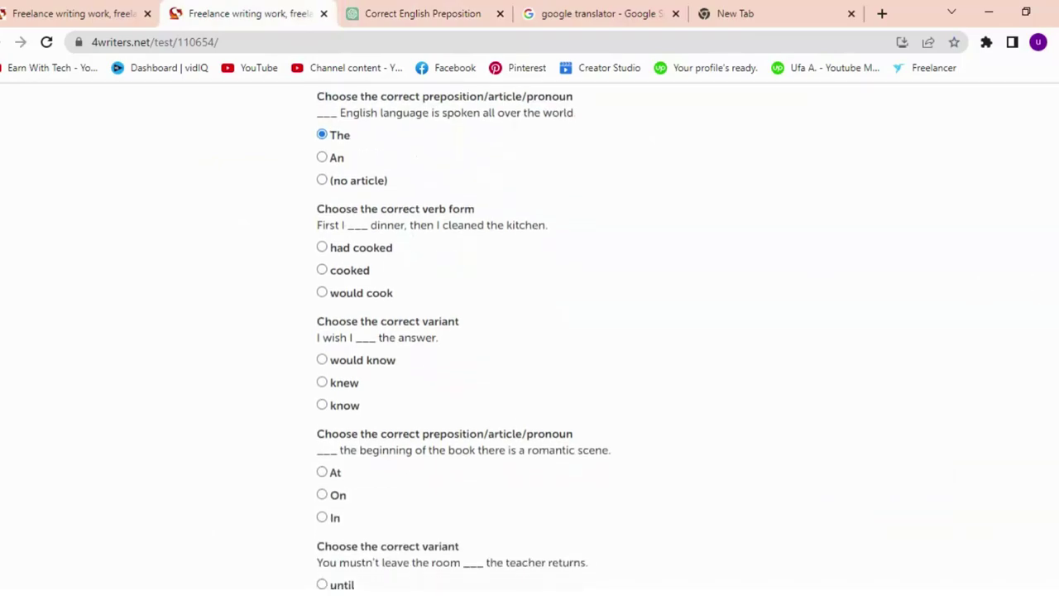
{"action": "left_click_drag", "start_coordinate": [316, 204], "coordinate": [370, 293]}
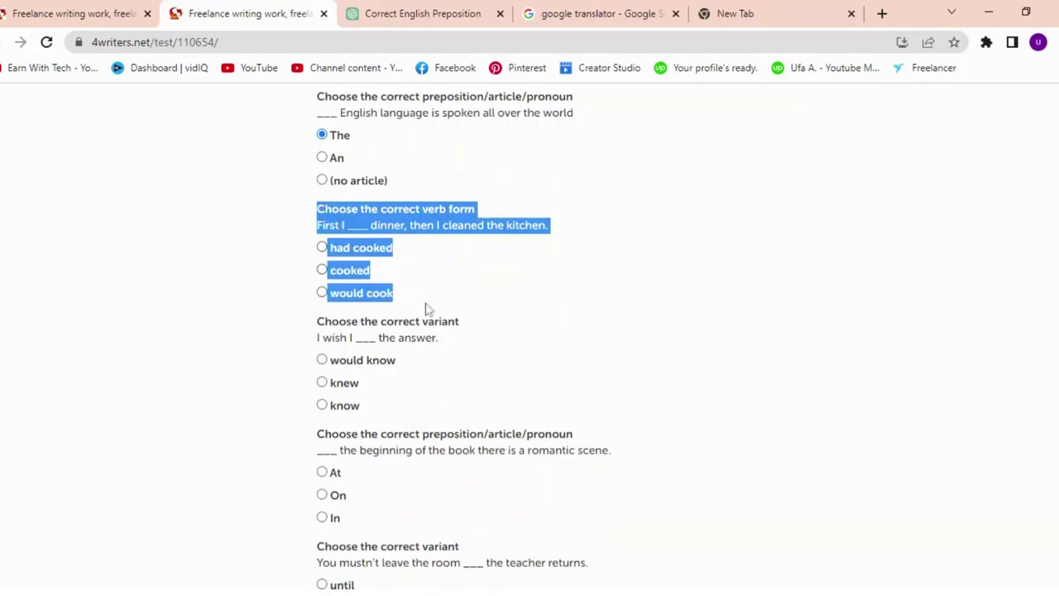
{"action": "left_click", "coordinate": [447, 13]}
{"action": "left_click", "coordinate": [124, 108]}
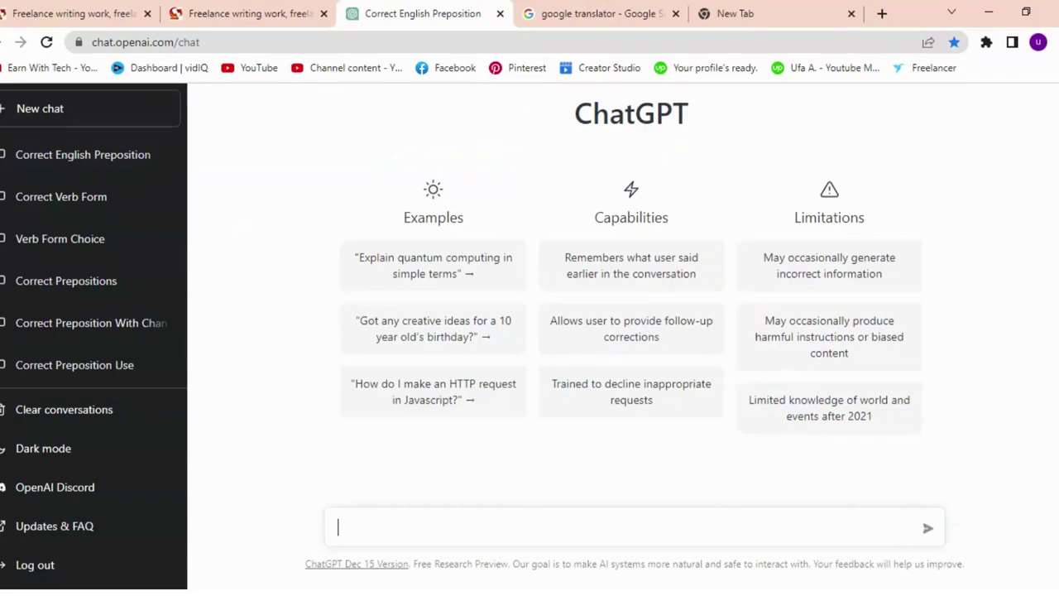
{"action": "type", "text": "Choose the correct verb form First I ___ dinner, then I cleaned the kitchen.  had cooked  cooked  would cook"}
{"action": "key", "text": "Return"}
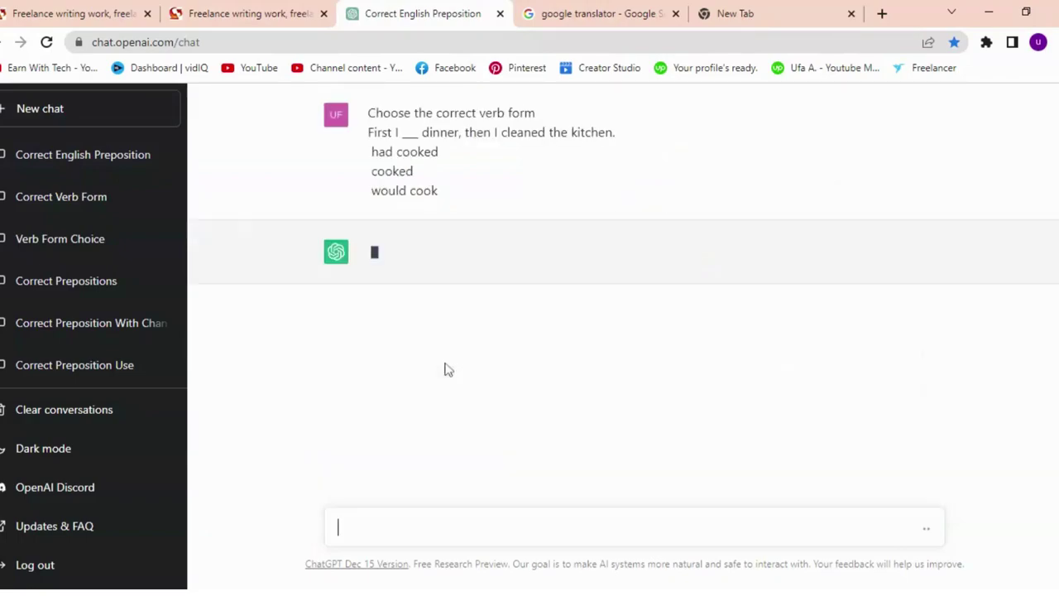
- Return to the 4writers.net test and answer the "First I ___ dinner" question with "cooked"
{"action": "left_click", "coordinate": [244, 11]}
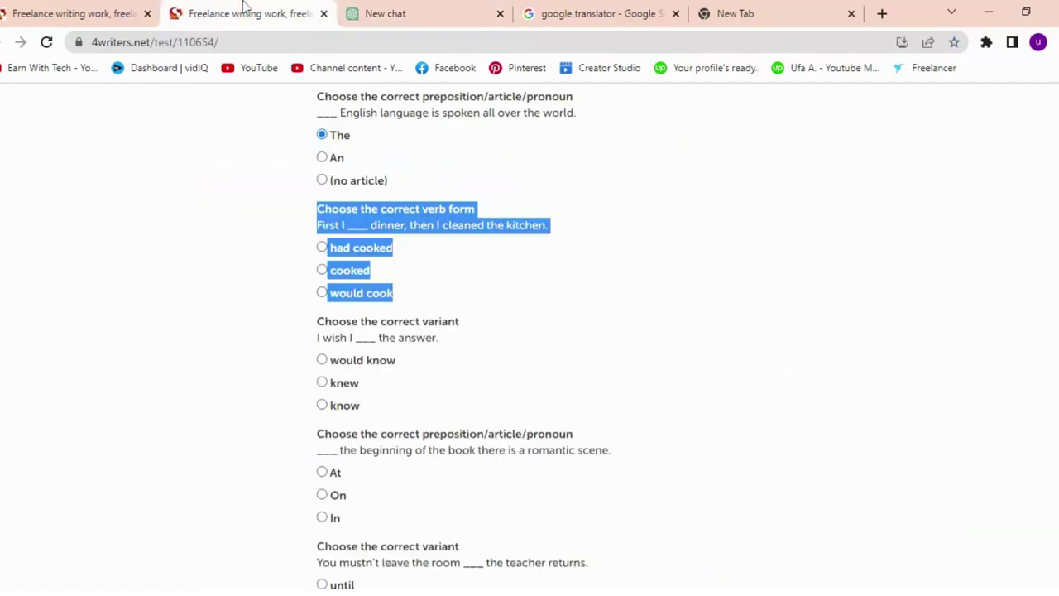
{"action": "left_click", "coordinate": [466, 265]}
{"action": "left_click", "coordinate": [322, 271]}
{"action": "scroll", "coordinate": [529, 331], "scroll_direction": "up", "scroll_amount": 5}
{"action": "scroll", "coordinate": [530, 331], "scroll_direction": "down", "scroll_amount": 7}
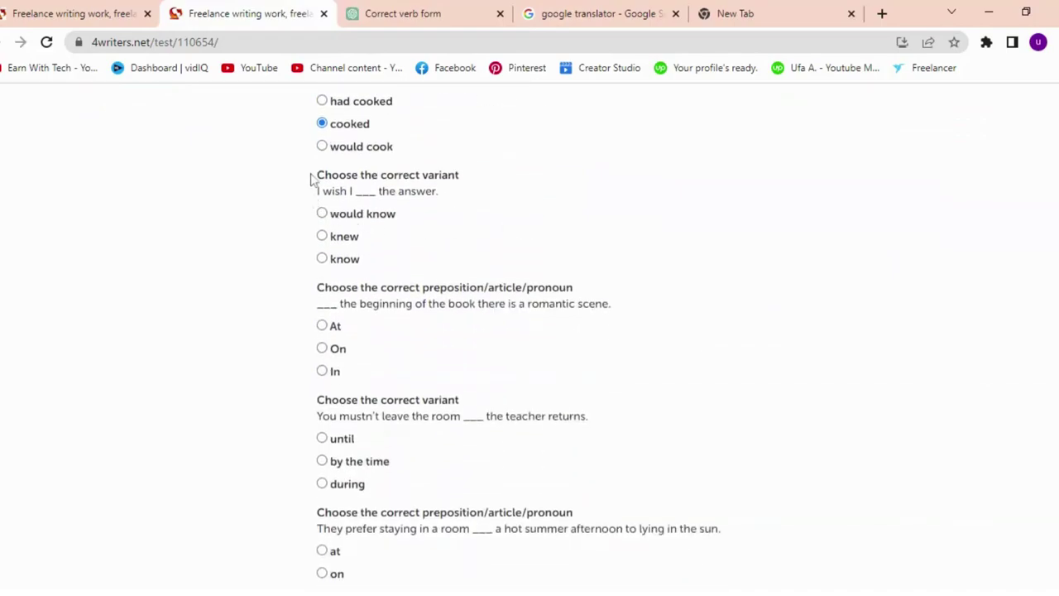
- Copy the "I wish I ___ the answer" question with its options and submit it in a new ChatGPT chat
{"action": "left_click_drag", "start_coordinate": [313, 176], "coordinate": [331, 191]}
{"action": "left_click", "coordinate": [389, 217]}
{"action": "left_click_drag", "start_coordinate": [317, 177], "coordinate": [353, 261]}
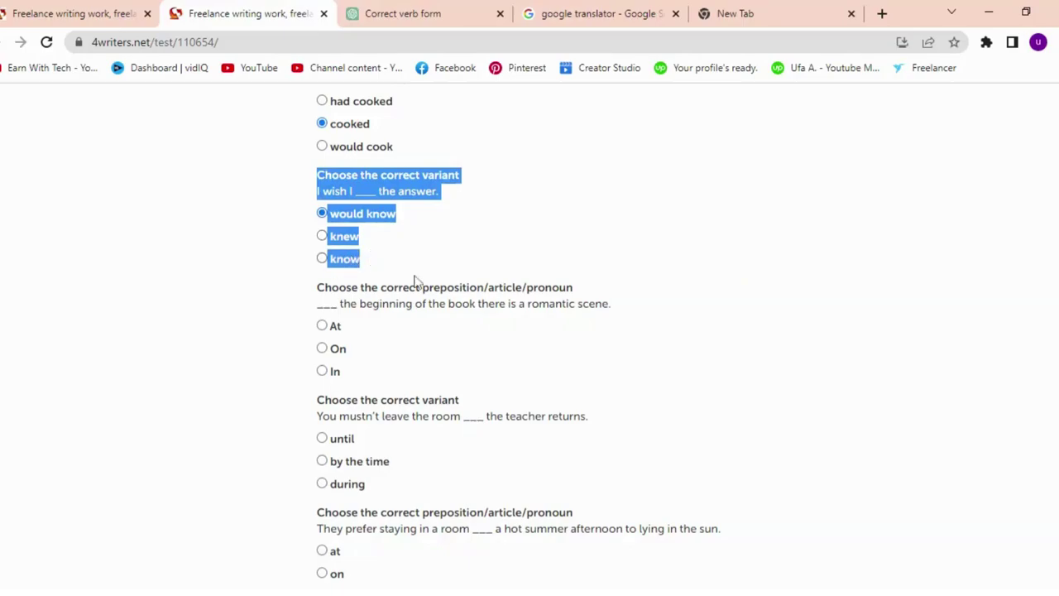
{"action": "left_click", "coordinate": [428, 12]}
{"action": "left_click", "coordinate": [105, 118]}
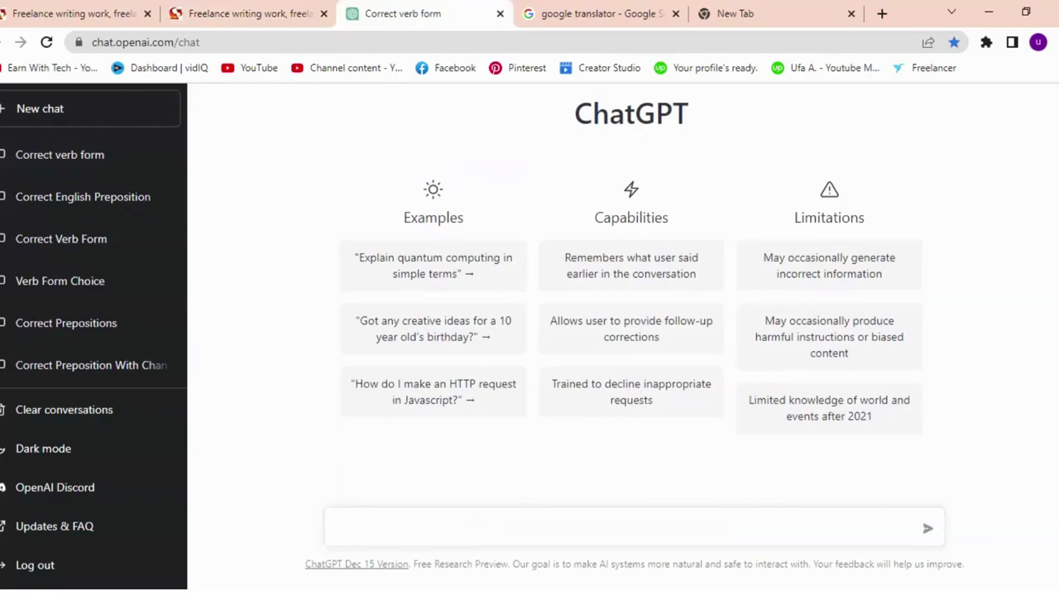
{"action": "type", "text": "Choose the correct variant I wish I ___ the answer.  would know  knew  know"}
{"action": "key", "text": "Return"}
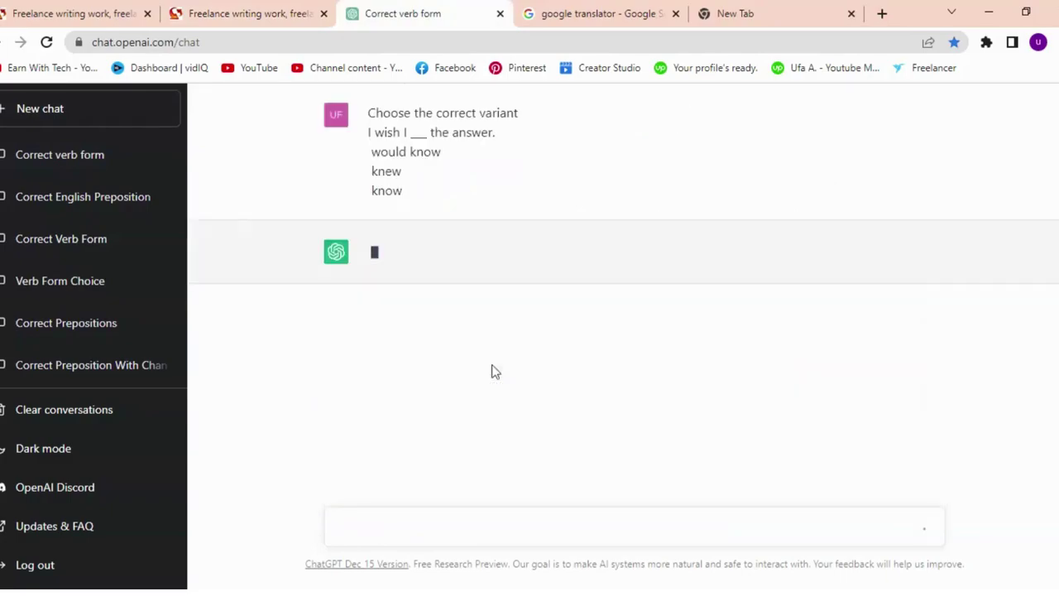
- Return to the 4writers.net test and answer the "I wish I ___ the answer" question with "knew"
{"action": "left_click", "coordinate": [255, 9]}
{"action": "left_click", "coordinate": [487, 199]}
{"action": "left_click", "coordinate": [326, 239]}
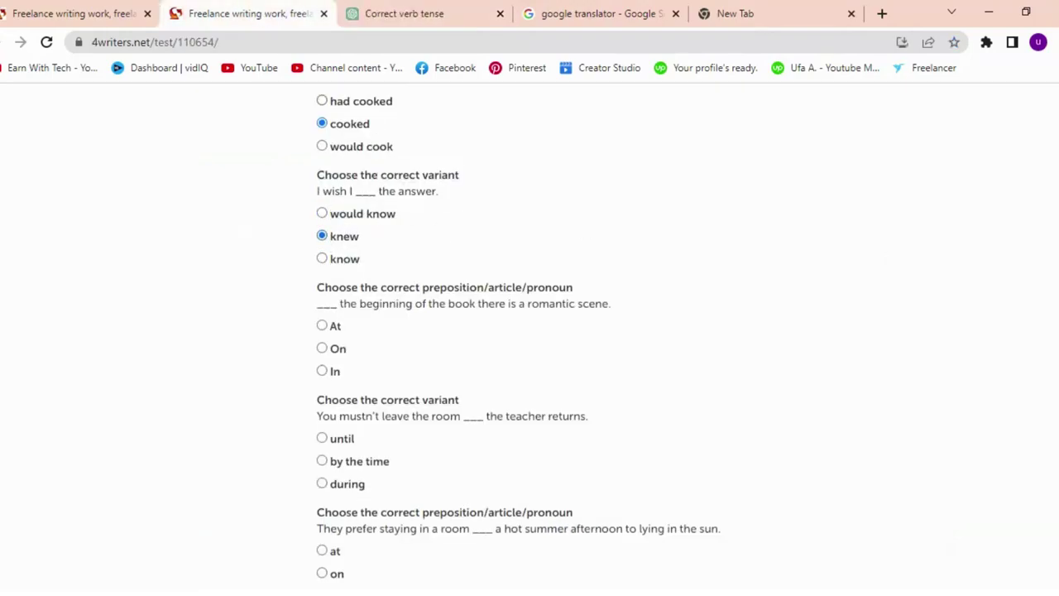
- Copy the "___ the beginning of the book" question with its options and submit it in a new ChatGPT chat
{"action": "scroll", "coordinate": [530, 331], "scroll_direction": "down", "scroll_amount": 1}
{"action": "scroll", "coordinate": [579, 177], "scroll_direction": "down", "scroll_amount": 1}
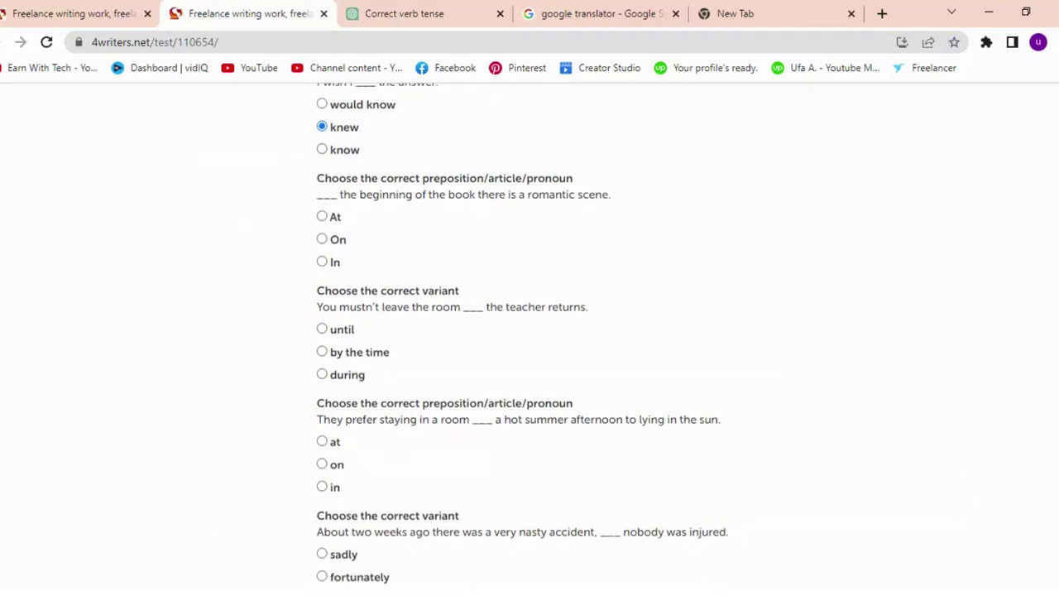
{"action": "left_click_drag", "start_coordinate": [317, 178], "coordinate": [370, 265]}
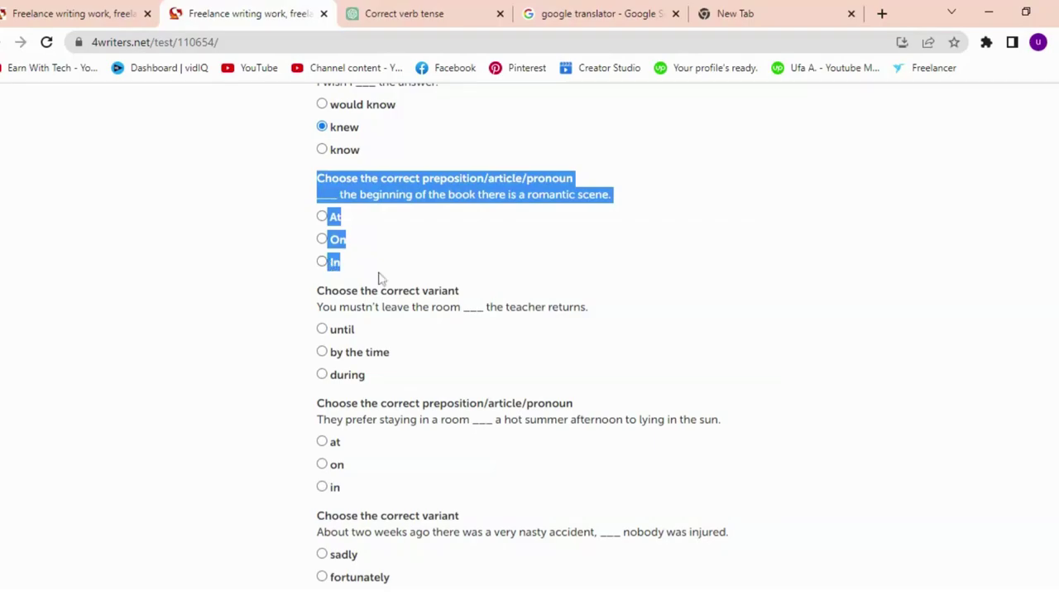
{"action": "left_click", "coordinate": [414, 10]}
{"action": "left_click", "coordinate": [110, 111]}
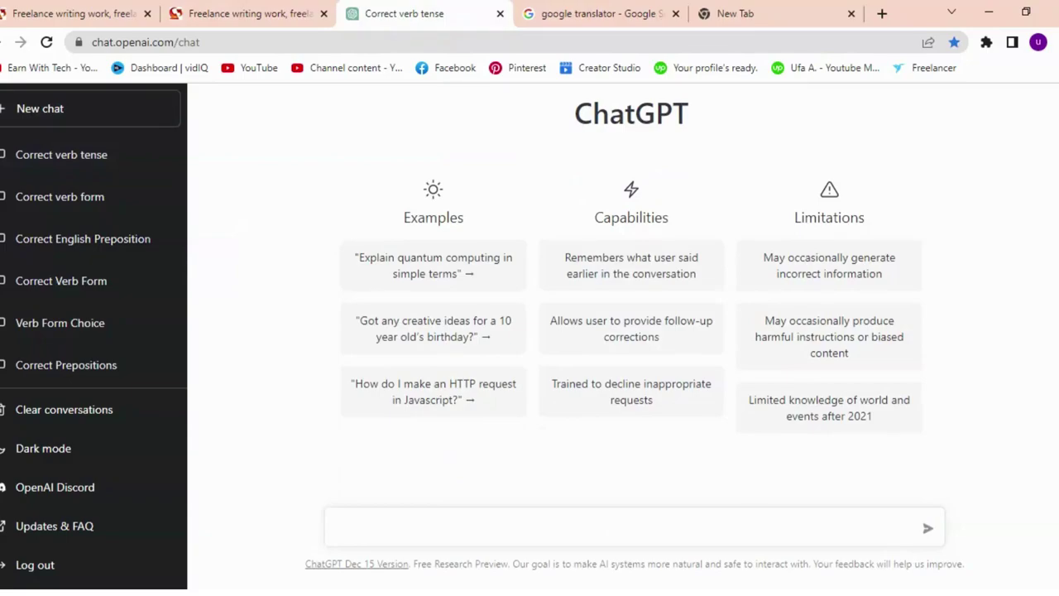
{"action": "type", "text": "Choose the correct preposition/article/pronoun ___ the beginning of the book there is a romantic scene. At On In"}
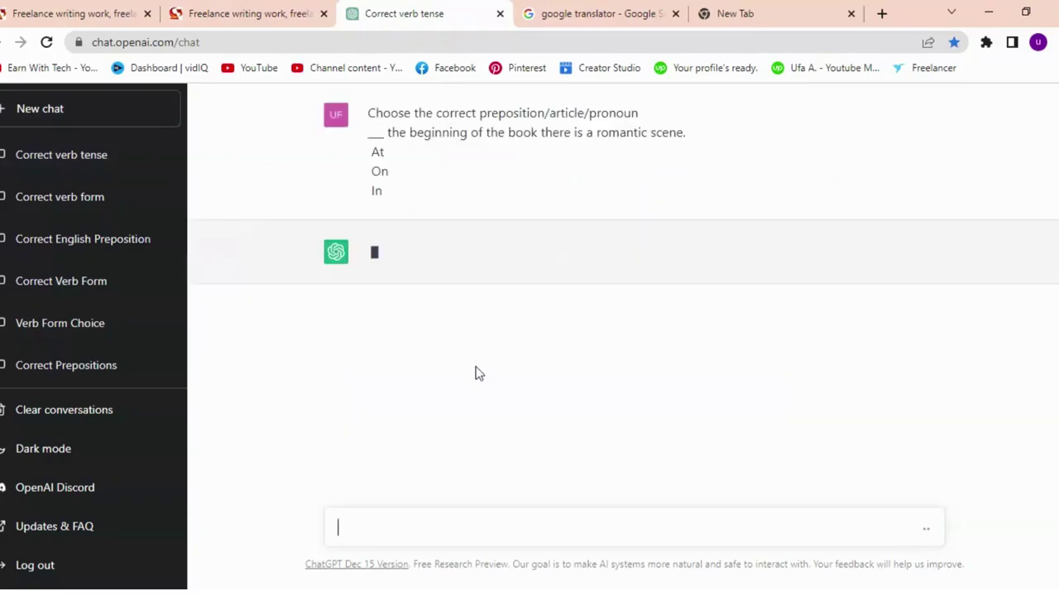
- Back in the 4writers.net test, answer the "beginning of the book" preposition question with "At"
{"action": "left_click", "coordinate": [219, 9]}
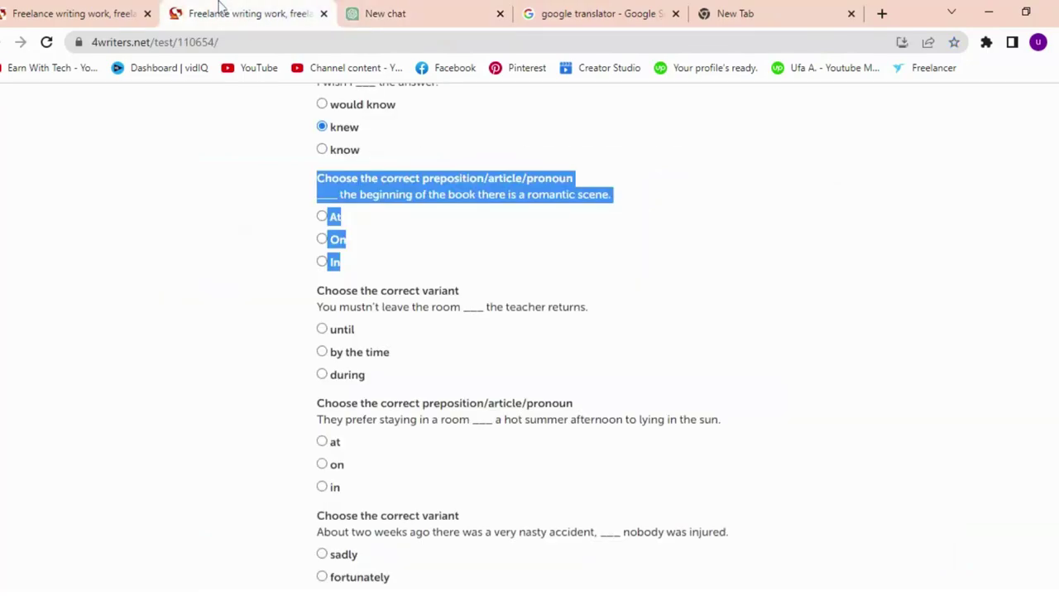
{"action": "left_click", "coordinate": [322, 232]}
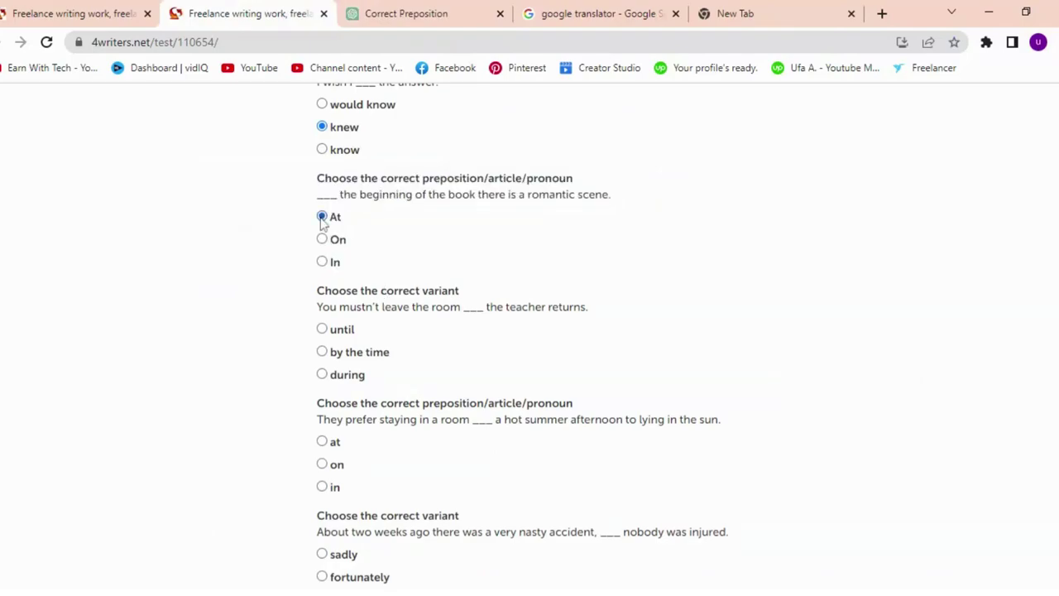
- Copy the "You mustn't leave the room ___" question with its options and submit it in a new ChatGPT chat
{"action": "scroll", "coordinate": [529, 331], "scroll_direction": "down", "scroll_amount": 2}
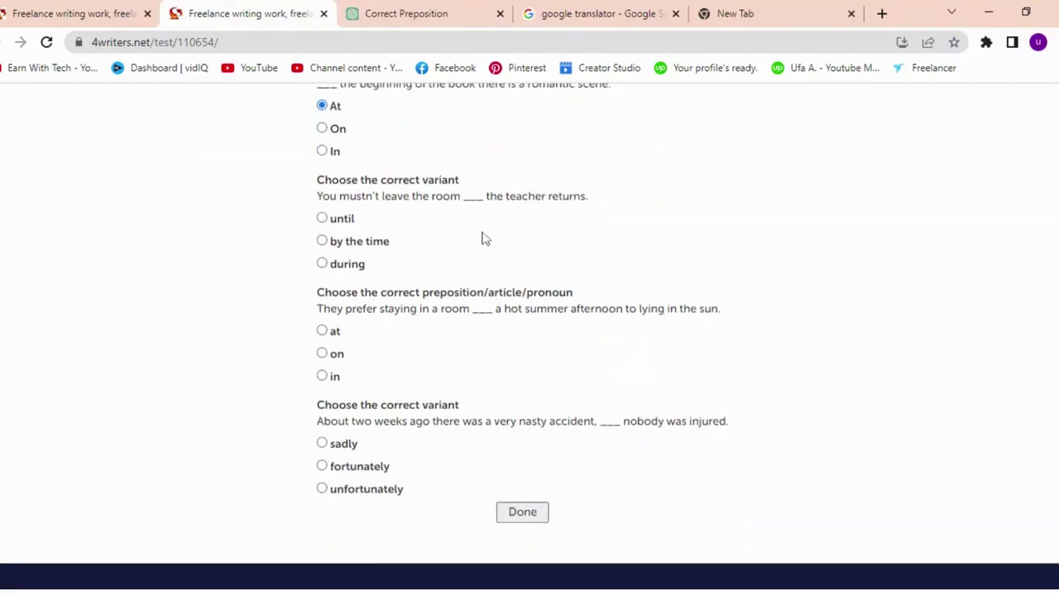
{"action": "left_click_drag", "start_coordinate": [316, 179], "coordinate": [364, 268]}
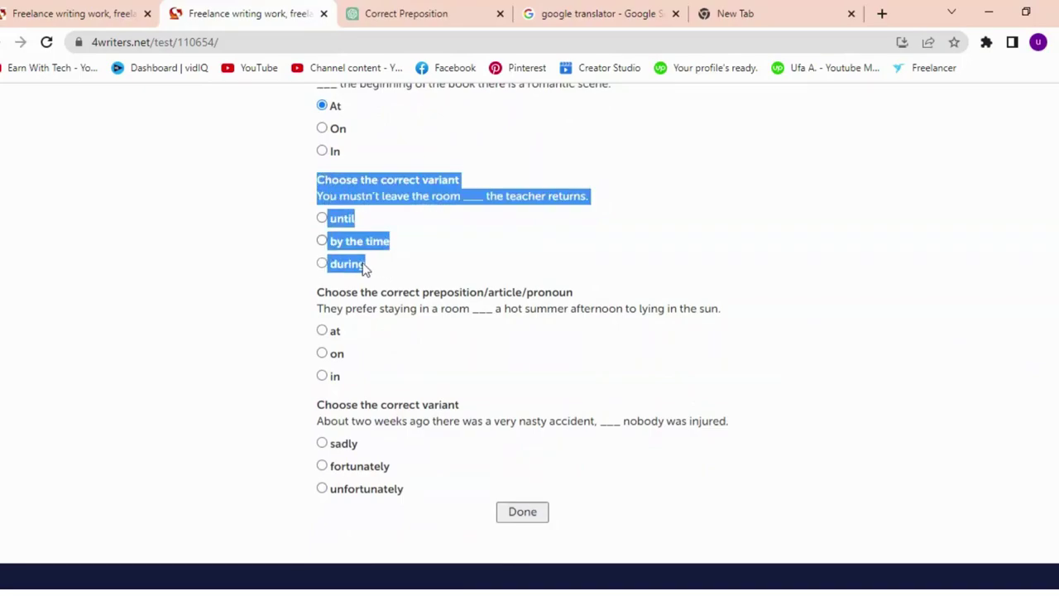
{"action": "left_click", "coordinate": [410, 41]}
{"action": "left_click", "coordinate": [402, 10]}
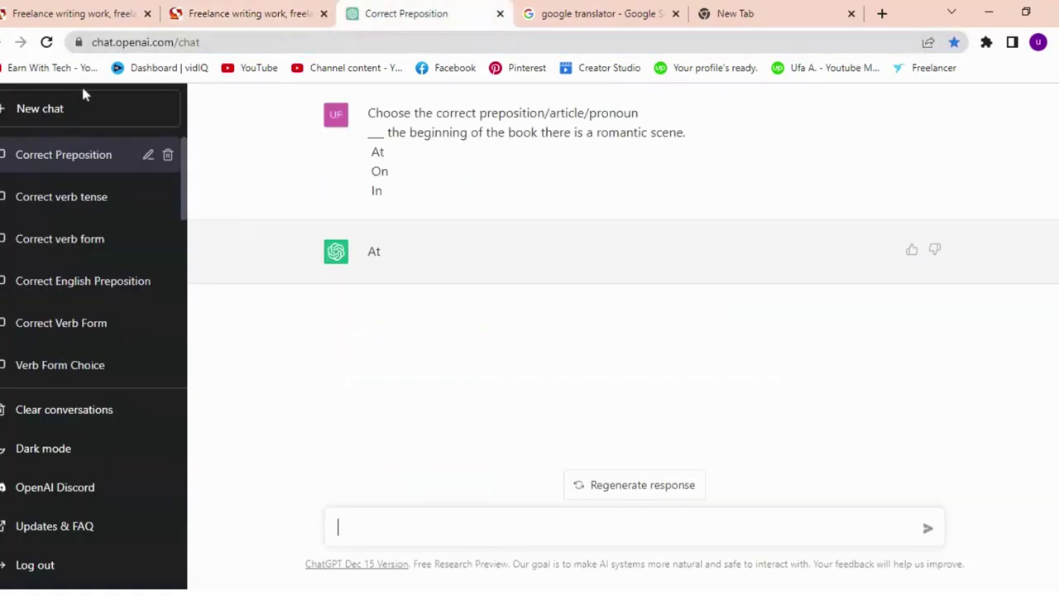
{"action": "left_click", "coordinate": [83, 114]}
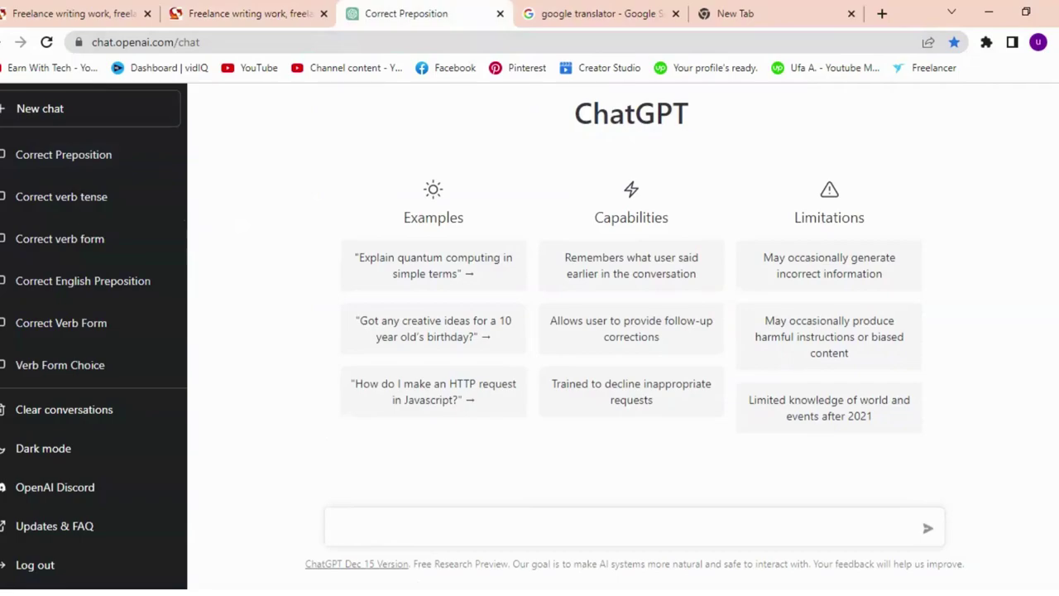
{"action": "type", "text": "Choose the correct variant You mustn't leave the room ___ the teacher returns.  until  by the time  during"}
{"action": "key", "text": "Return"}
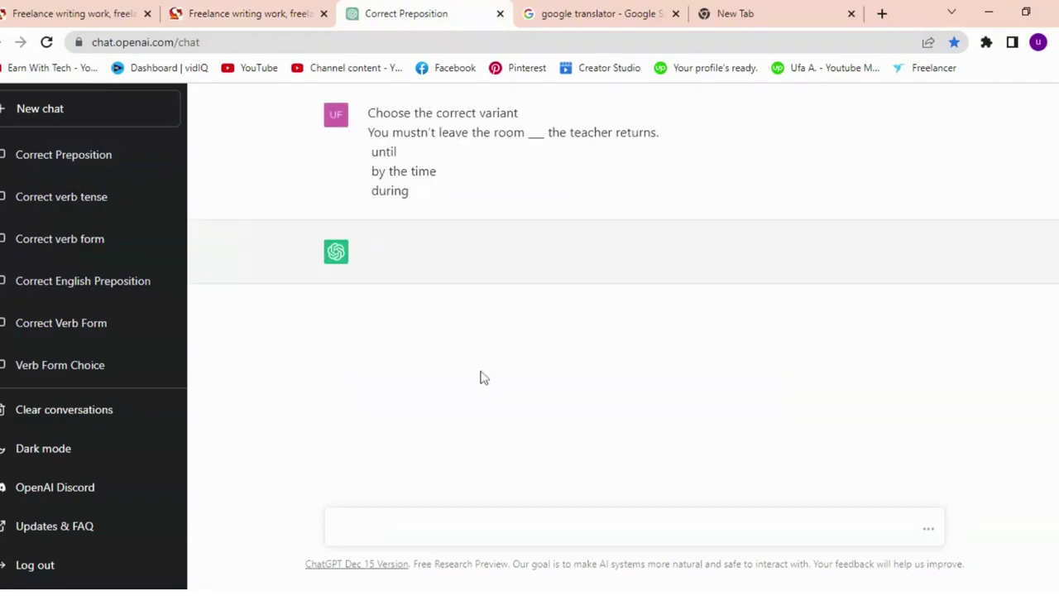
- Return to the 4writers.net test and answer the "You mustn't leave the room ___" question with "until"
{"action": "left_click", "coordinate": [220, 11]}
{"action": "left_click", "coordinate": [342, 225]}
{"action": "left_click", "coordinate": [323, 218]}
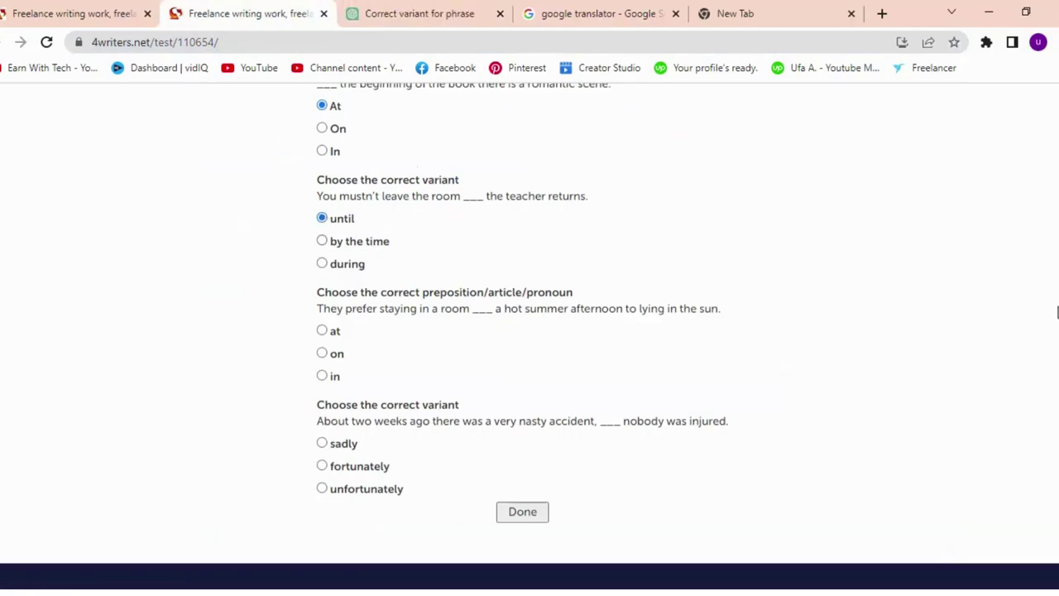
- Copy the "They prefer staying in a room ___" question with its options and submit it in a new ChatGPT chat
{"action": "scroll", "coordinate": [1014, 336], "scroll_direction": "down", "scroll_amount": 1}
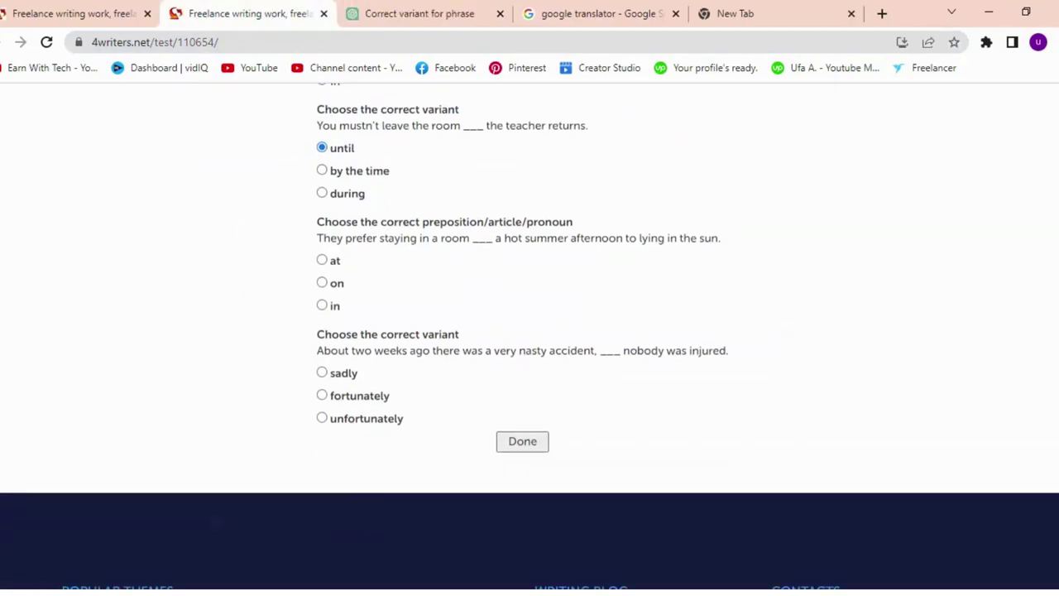
{"action": "left_click_drag", "start_coordinate": [316, 217], "coordinate": [360, 303]}
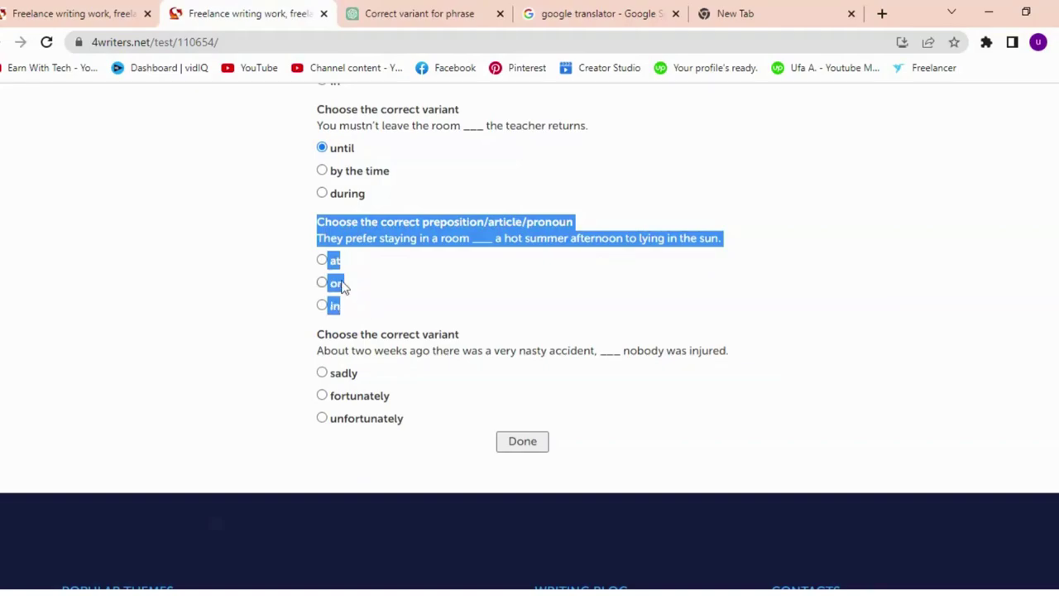
{"action": "left_click", "coordinate": [422, 11]}
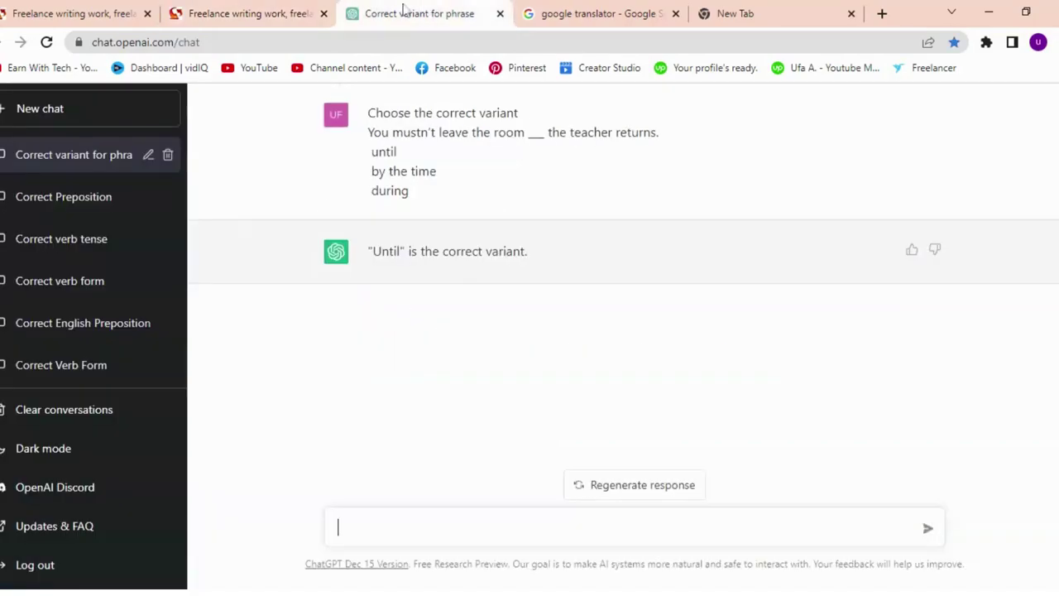
{"action": "left_click", "coordinate": [142, 104]}
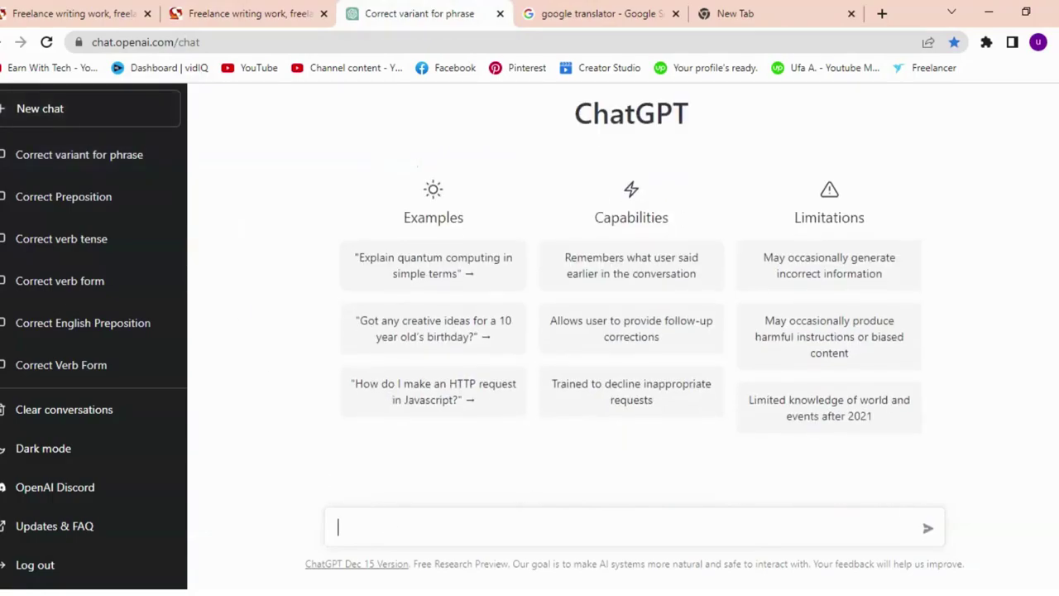
{"action": "type", "text": "Choose the correct preposition/article/pronoun They prefer staying in a room ___ a hot summer afternoon to lying in the sun. at on in"}
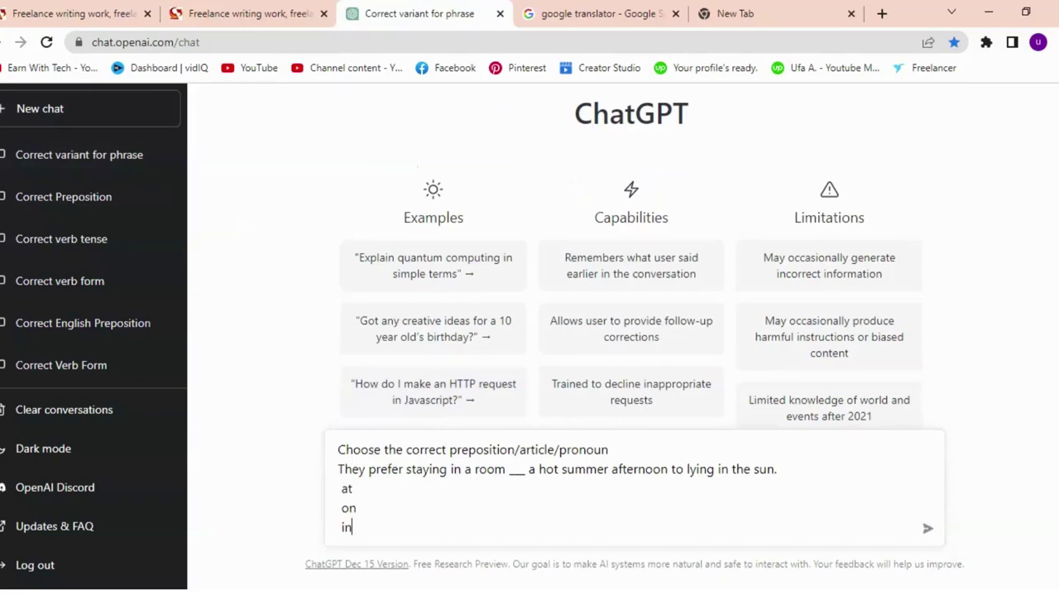
{"action": "key", "text": "Return"}
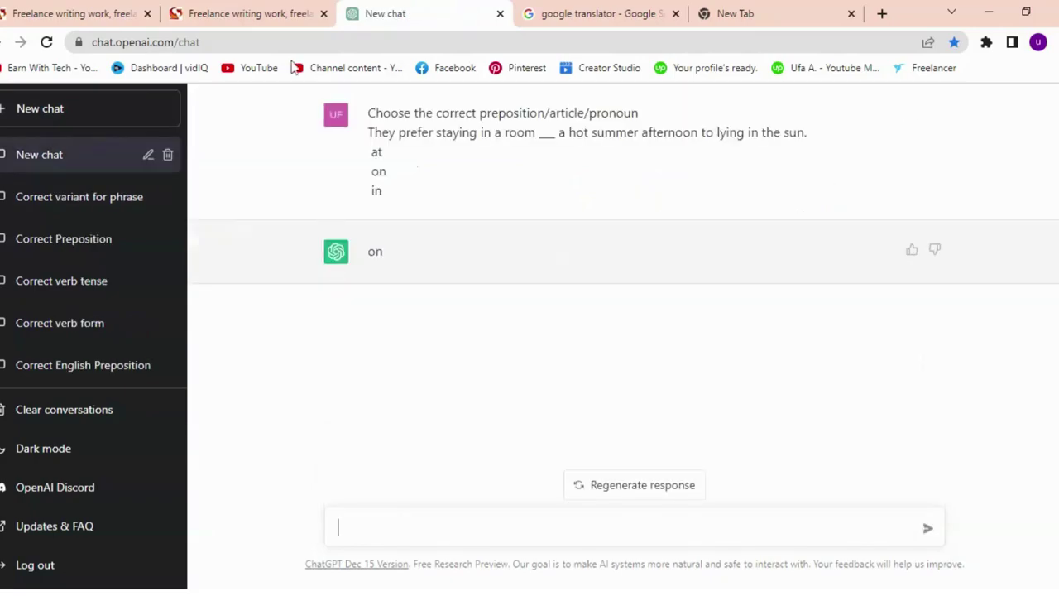
- Return to the 4writers.net test and answer the "hot summer afternoon" preposition question with "on"
{"action": "left_click", "coordinate": [248, 12]}
{"action": "left_click", "coordinate": [456, 303]}
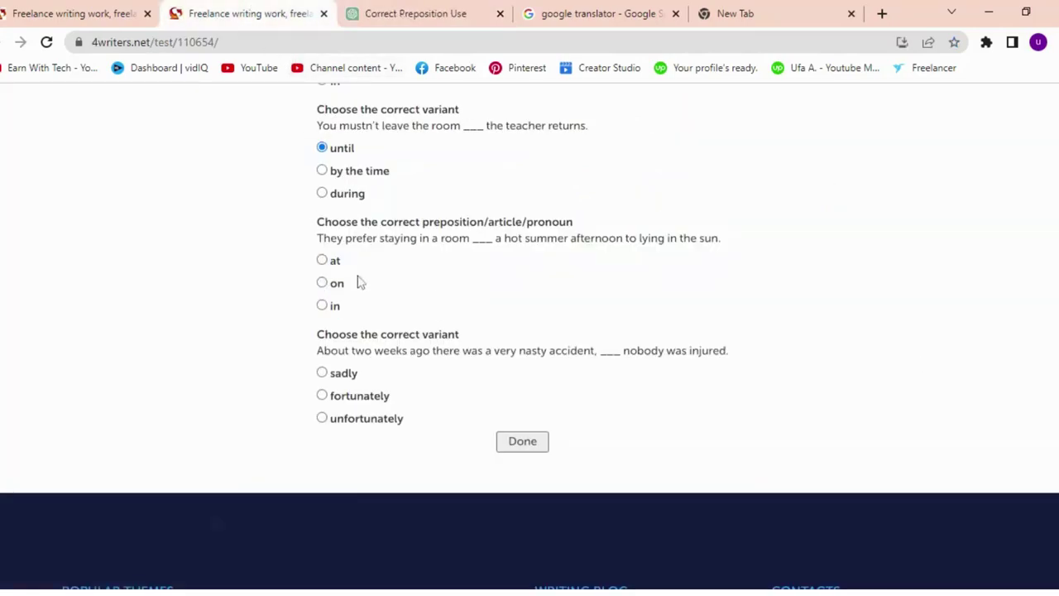
{"action": "left_click", "coordinate": [321, 284]}
- Copy the "About two weeks ago there was a very nasty accident" question with its options and submit it in a new ChatGPT chat
{"action": "scroll", "coordinate": [554, 314], "scroll_direction": "down", "scroll_amount": 1}
{"action": "scroll", "coordinate": [497, 372], "scroll_direction": "down", "scroll_amount": 1}
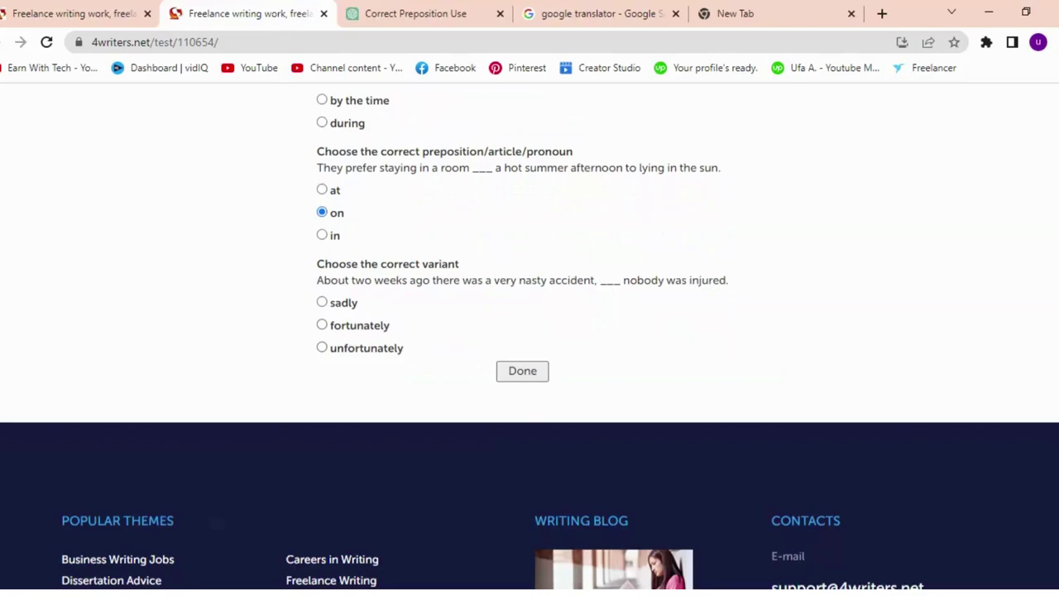
{"action": "left_click_drag", "start_coordinate": [317, 258], "coordinate": [403, 357]}
{"action": "left_click", "coordinate": [414, 357]}
{"action": "left_click_drag", "start_coordinate": [317, 258], "coordinate": [400, 355]}
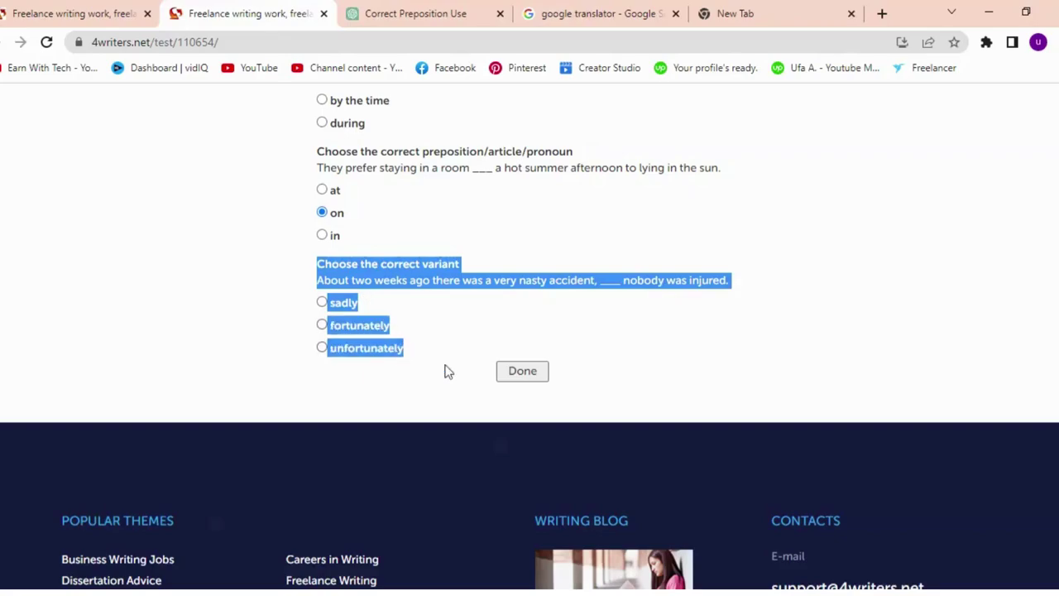
{"action": "left_click", "coordinate": [417, 12]}
{"action": "left_click", "coordinate": [50, 108]}
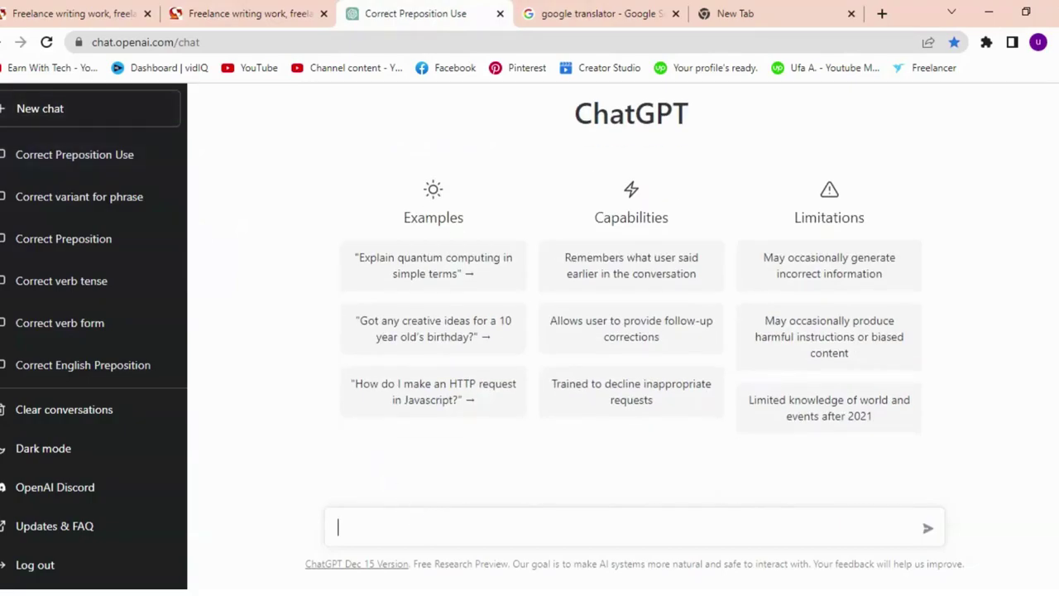
{"action": "type", "text": "Choose the correct variant About two weeks ago there was a very nasty accident, ___ nobody was injured.  sadly  fortunately  unfortunately"}
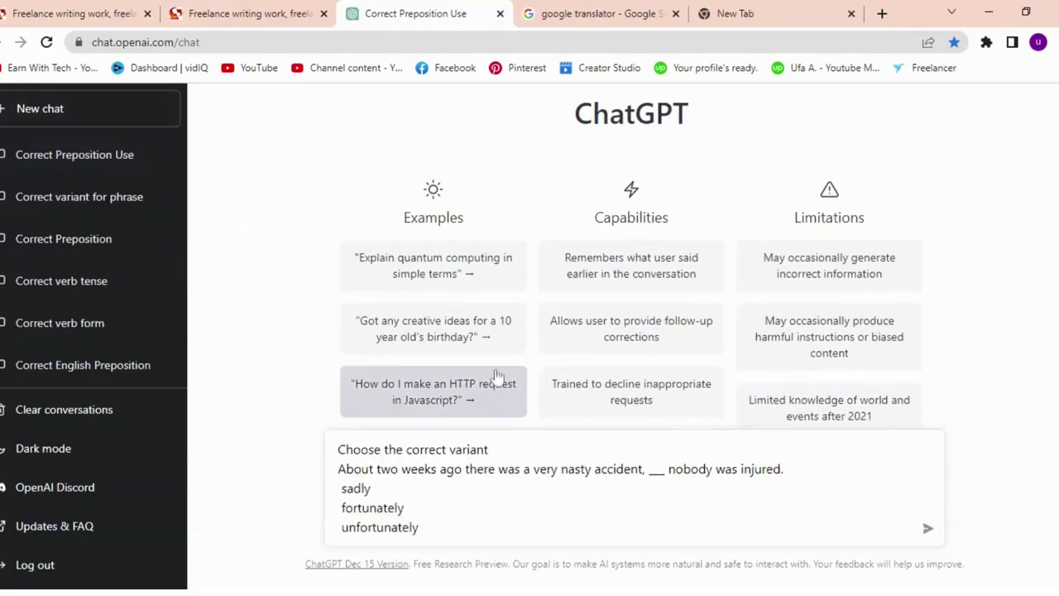
{"action": "key", "text": "Return"}
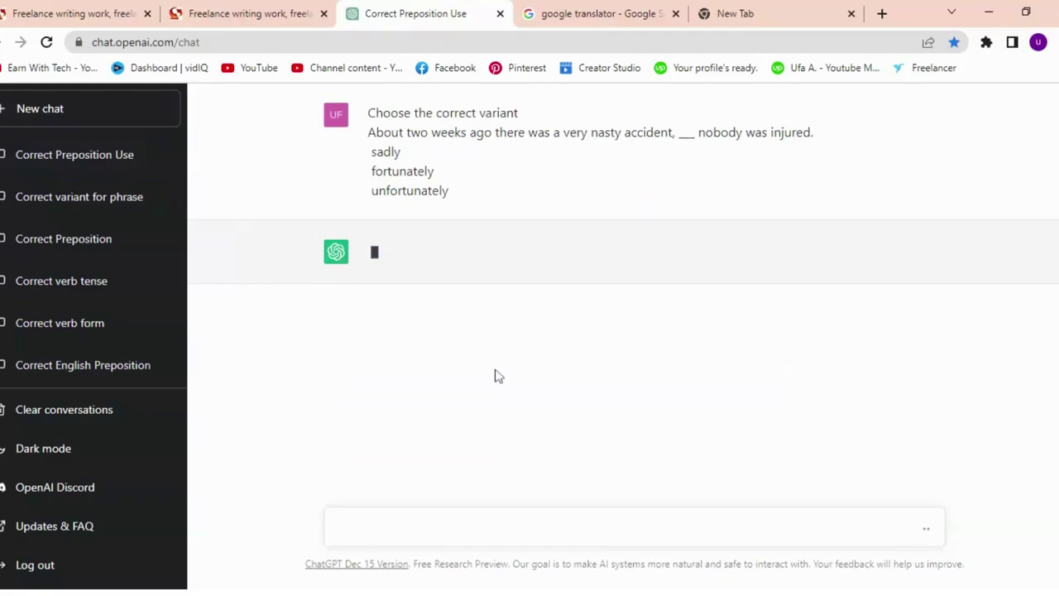
- Copy only the "About two weeks ago" sentence from the 4writers.net test and enter it as source text in the Google translator
{"action": "left_click", "coordinate": [216, 10]}
{"action": "left_click", "coordinate": [688, 341]}
{"action": "key", "text": "Home"}
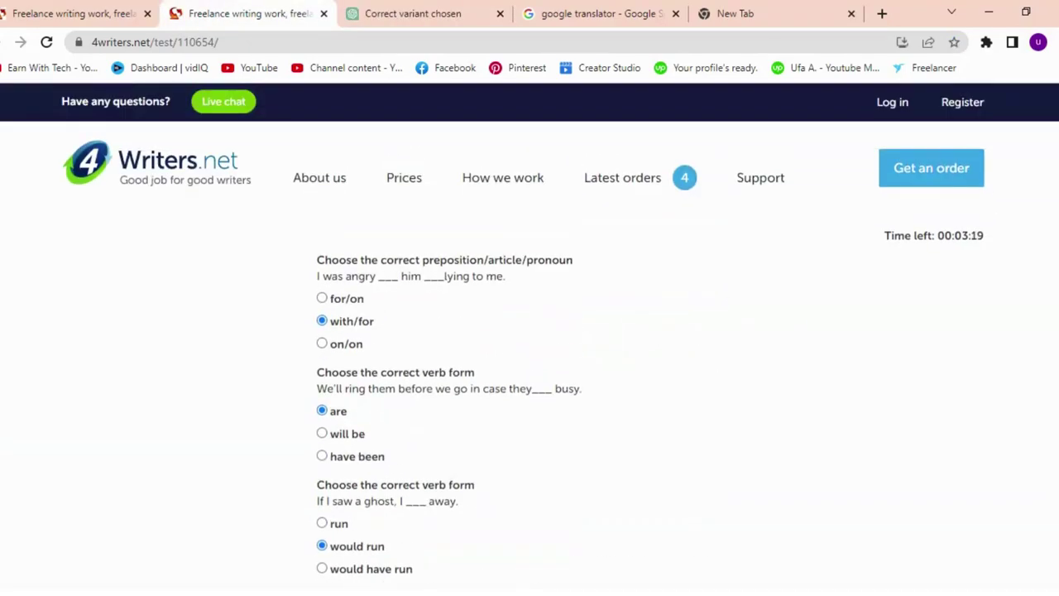
{"action": "scroll", "coordinate": [530, 332], "scroll_direction": "down", "scroll_amount": 20}
{"action": "scroll", "coordinate": [530, 331], "scroll_direction": "up", "scroll_amount": 2}
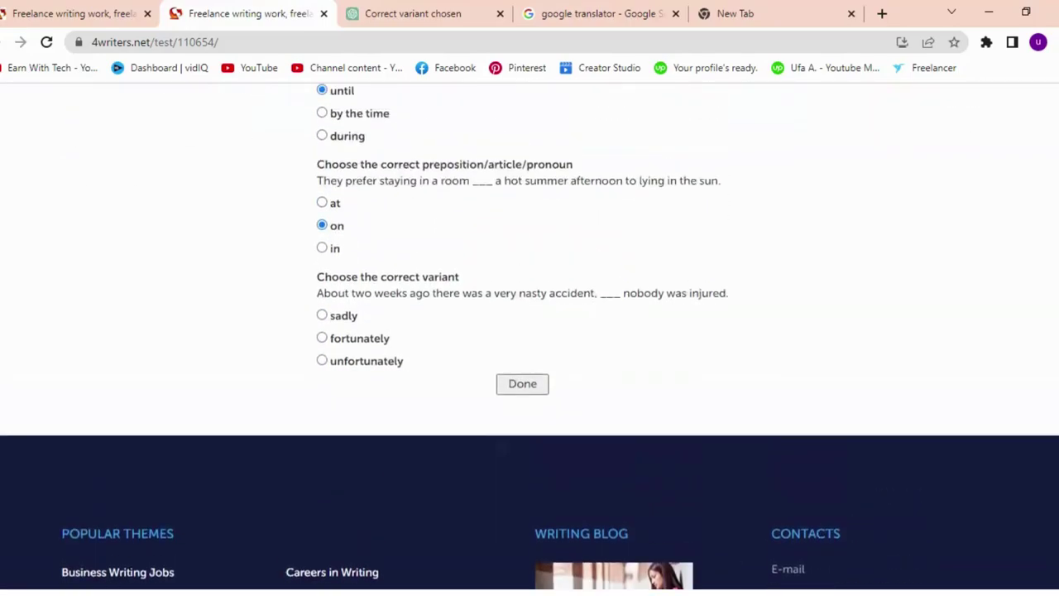
{"action": "left_click_drag", "start_coordinate": [318, 322], "coordinate": [403, 391]}
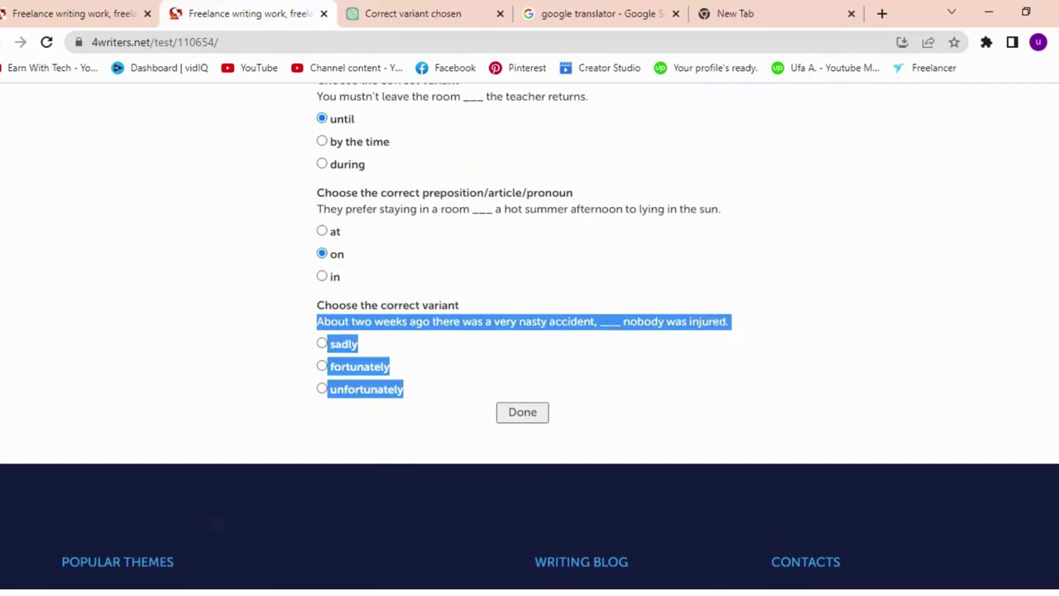
{"action": "left_click", "coordinate": [404, 390]}
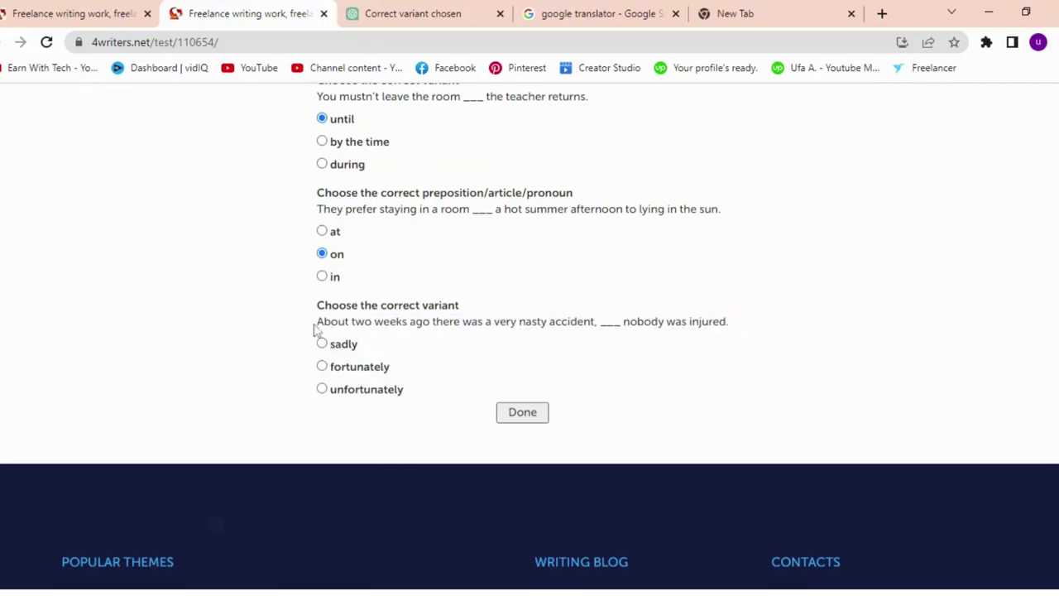
{"action": "left_click_drag", "start_coordinate": [317, 322], "coordinate": [734, 328]}
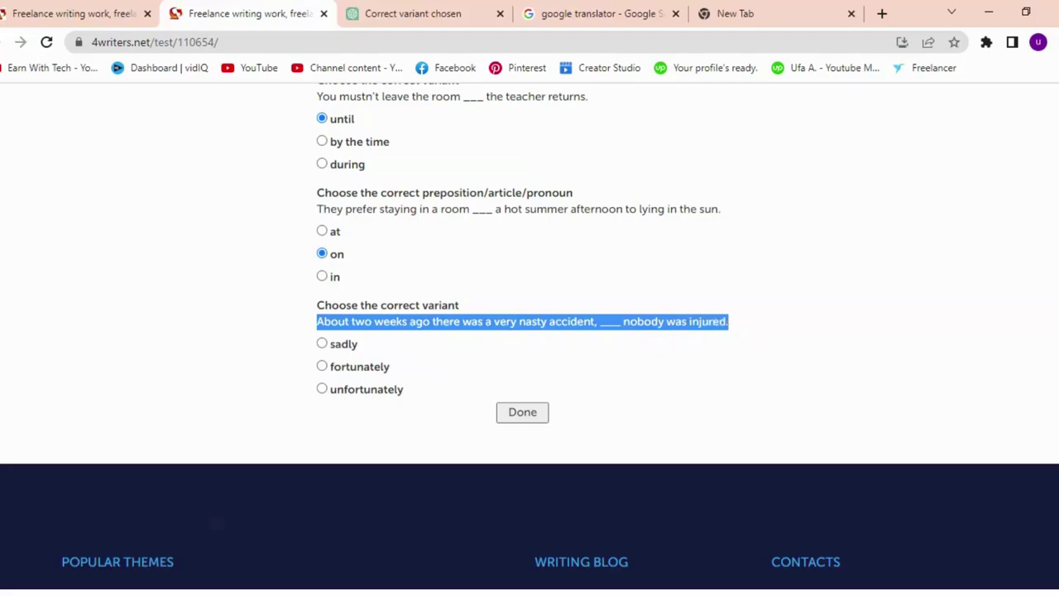
{"action": "left_click", "coordinate": [604, 9]}
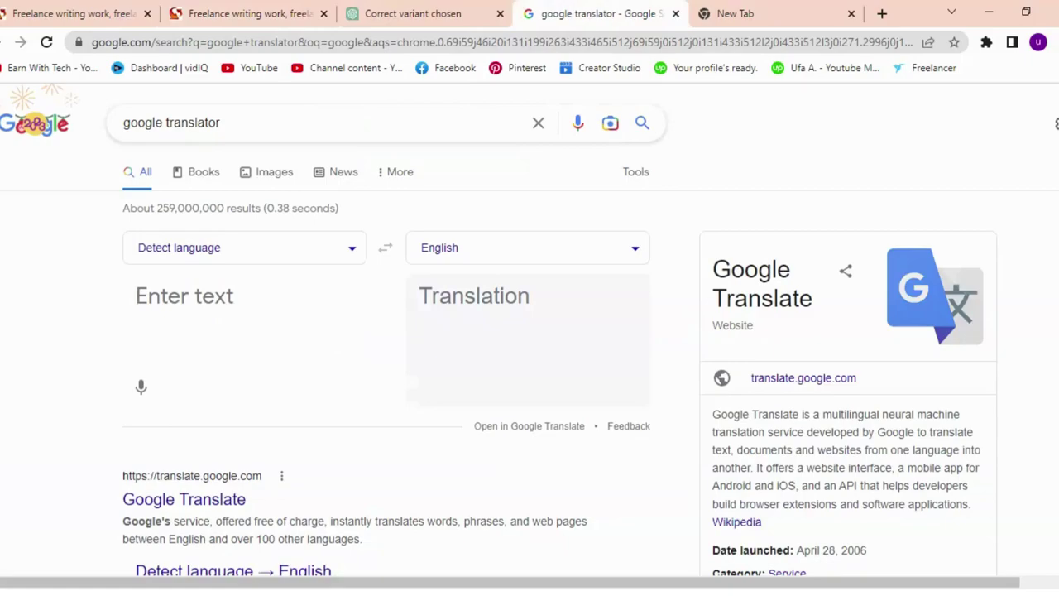
{"action": "type", "text": "About two weeks ago there was a very nasty accident, ___ nobody was injured."}
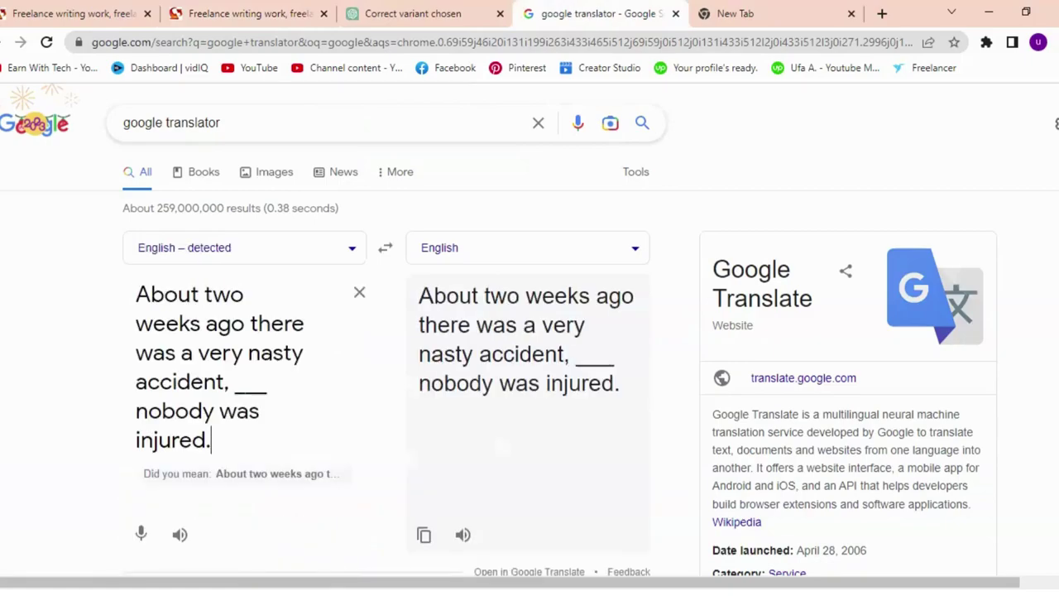
- Fill the blank of the "About two weeks ago" sentence in the translator's source text with "sadly"
{"action": "left_click", "coordinate": [244, 382]}
{"action": "type", "text": "sad"}
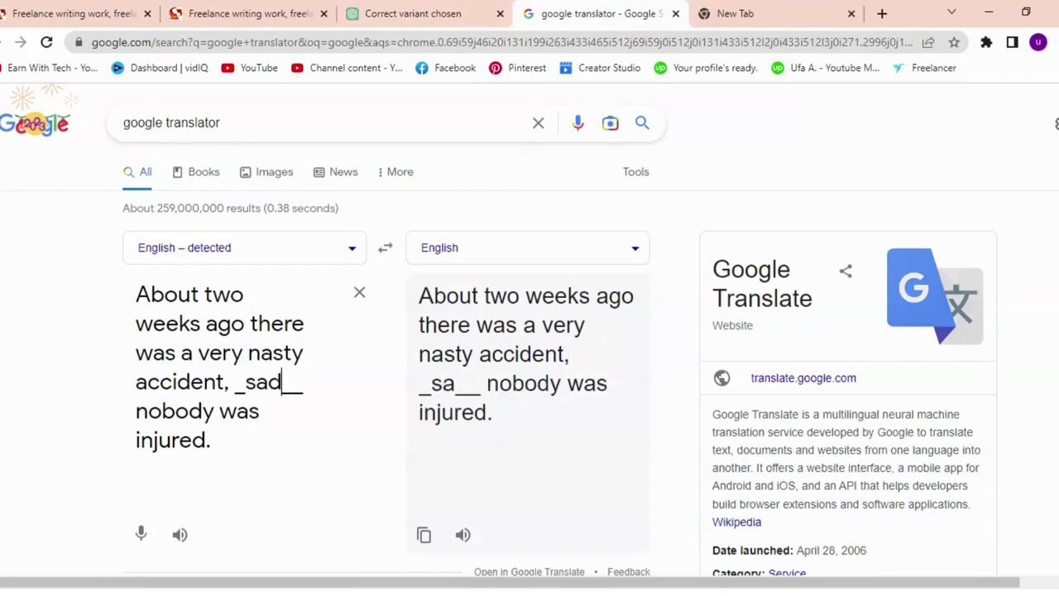
{"action": "type", "text": "ly"}
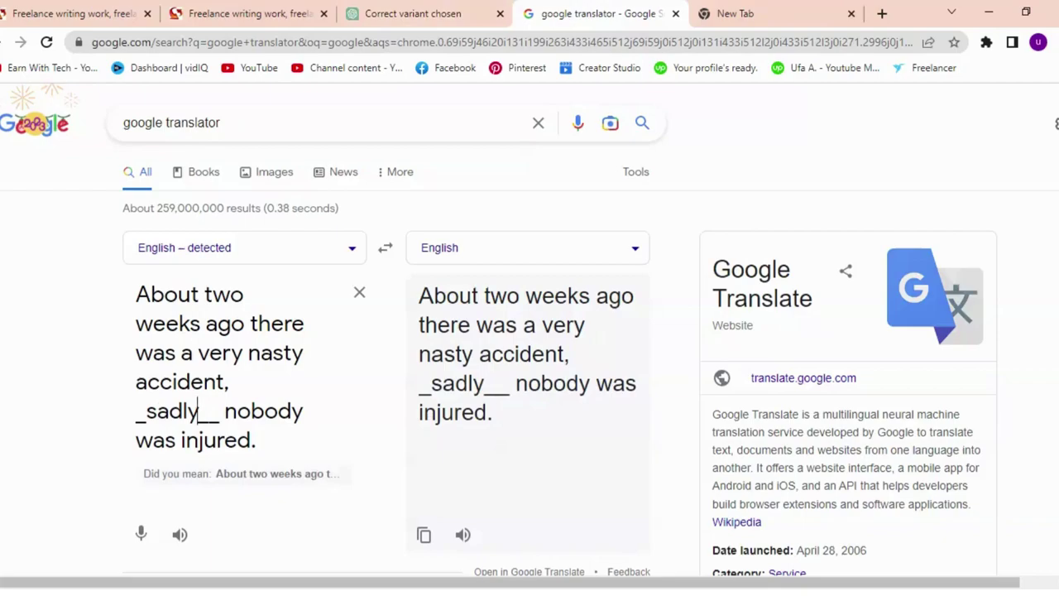
- Check the answer options of the "nasty accident" question in the 4writers.net test and return to the sentence in the Google translator
{"action": "left_click", "coordinate": [227, 13]}
{"action": "left_click", "coordinate": [561, 288]}
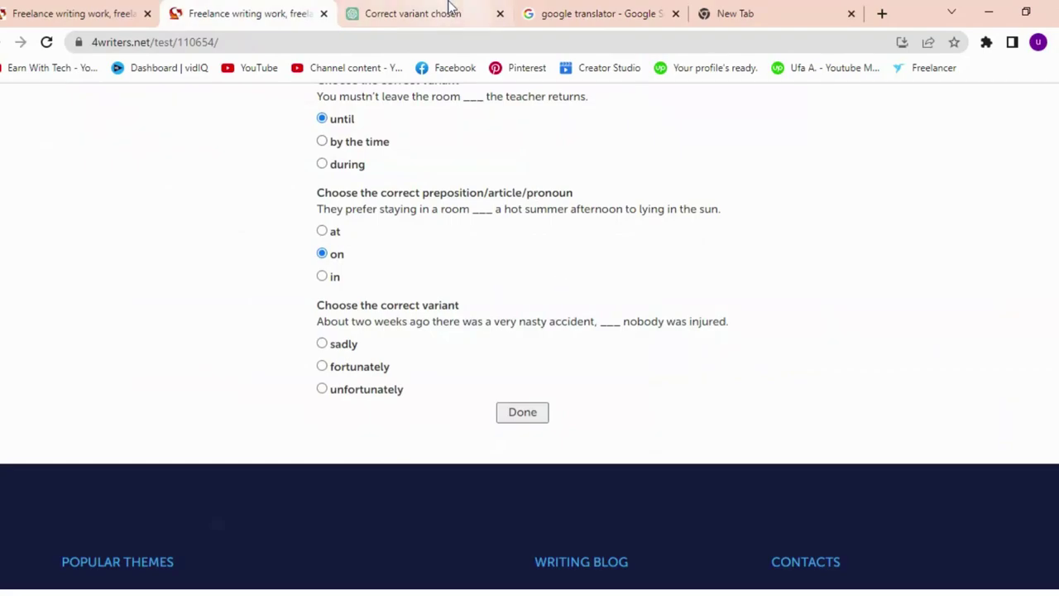
{"action": "left_click", "coordinate": [603, 13]}
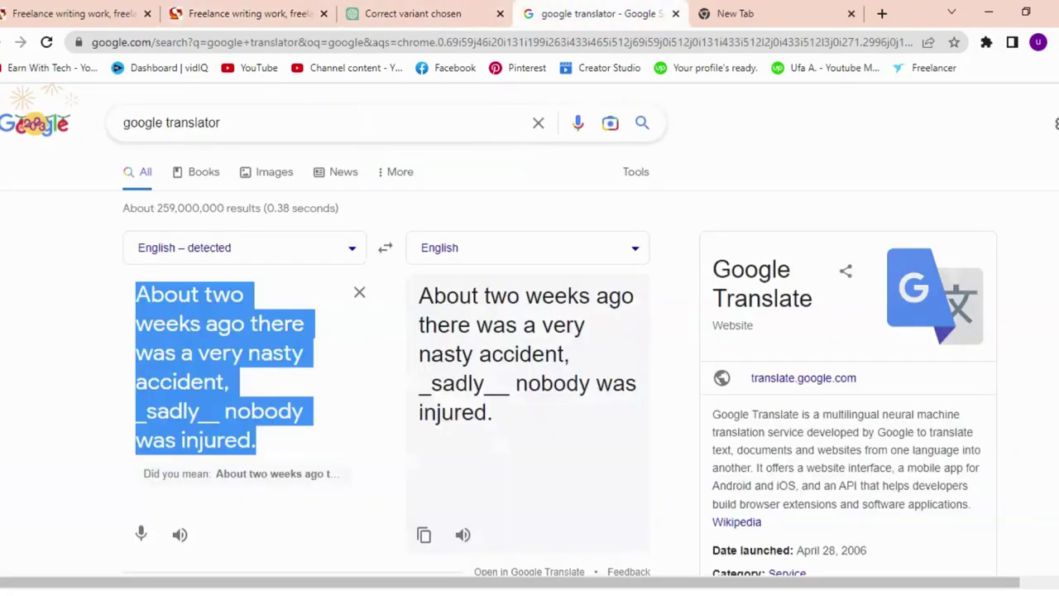
{"action": "left_click", "coordinate": [369, 413]}
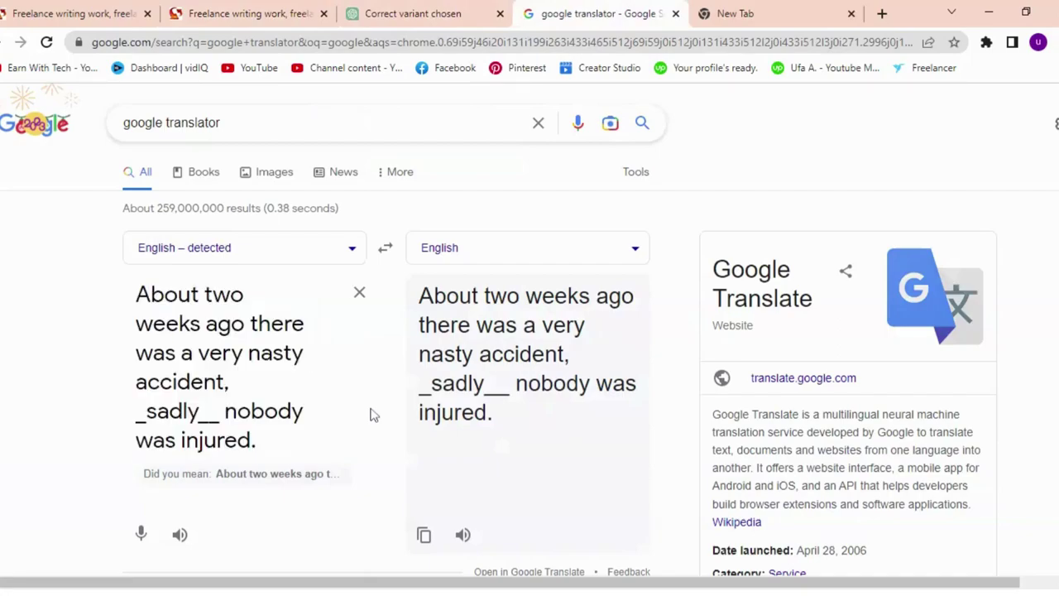
{"action": "key", "text": "ctrl+a"}
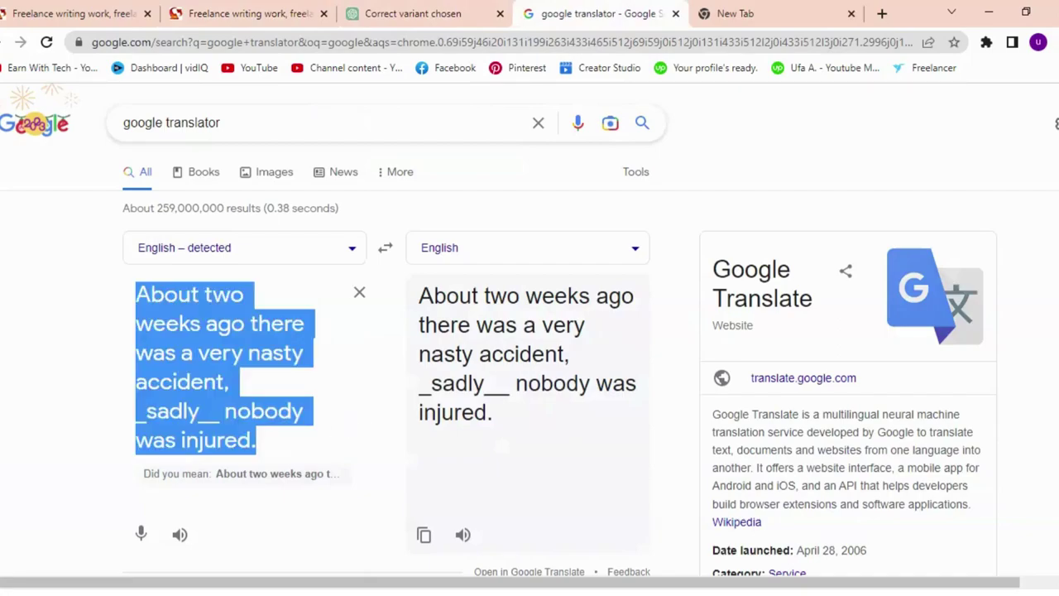
{"action": "left_click", "coordinate": [208, 411]}
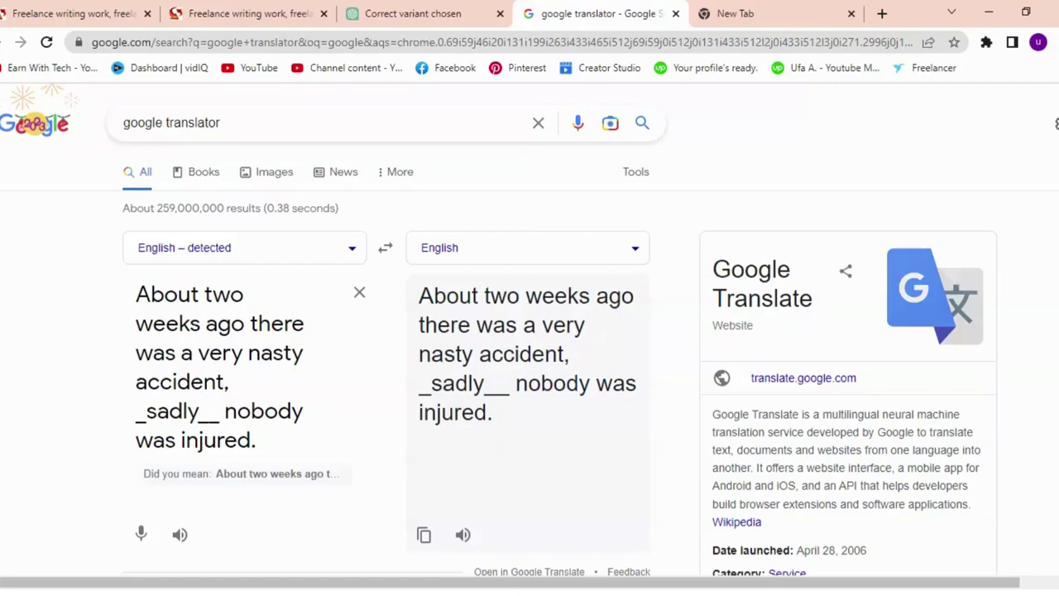
- Replace "sadly" with "fortunately" in the translator's source sentence and accept the suggested correction
{"action": "left_click", "coordinate": [197, 410]}
{"action": "key", "text": "BackSpace"}
{"action": "key", "text": "BackSpace"}
{"action": "key", "text": "BackSpace"}
{"action": "key", "text": "BackSpace"}
{"action": "key", "text": "BackSpace"}
{"action": "type", "text": "fortu"}
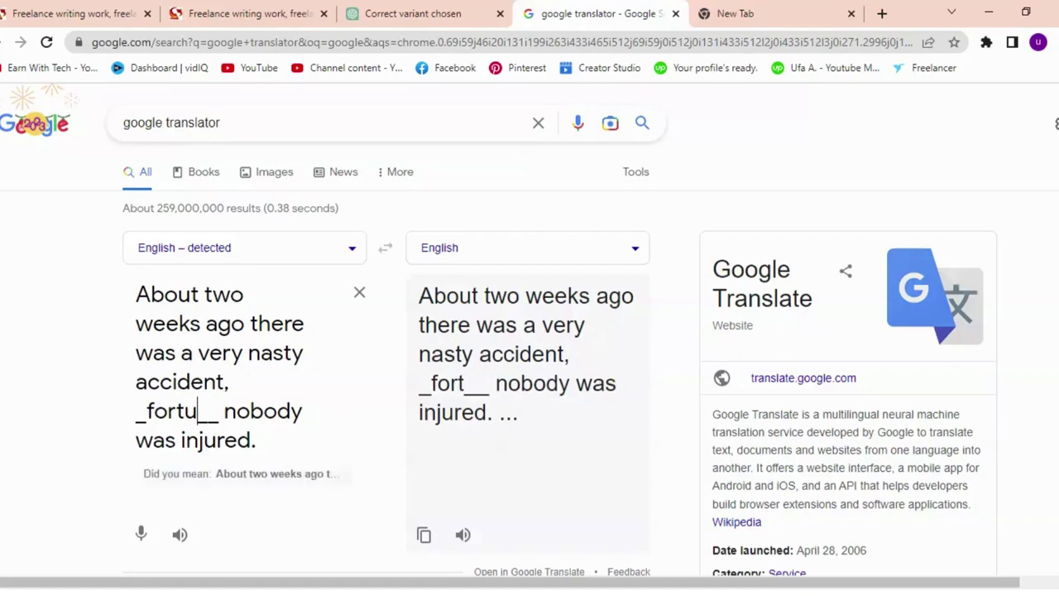
{"action": "type", "text": "na"}
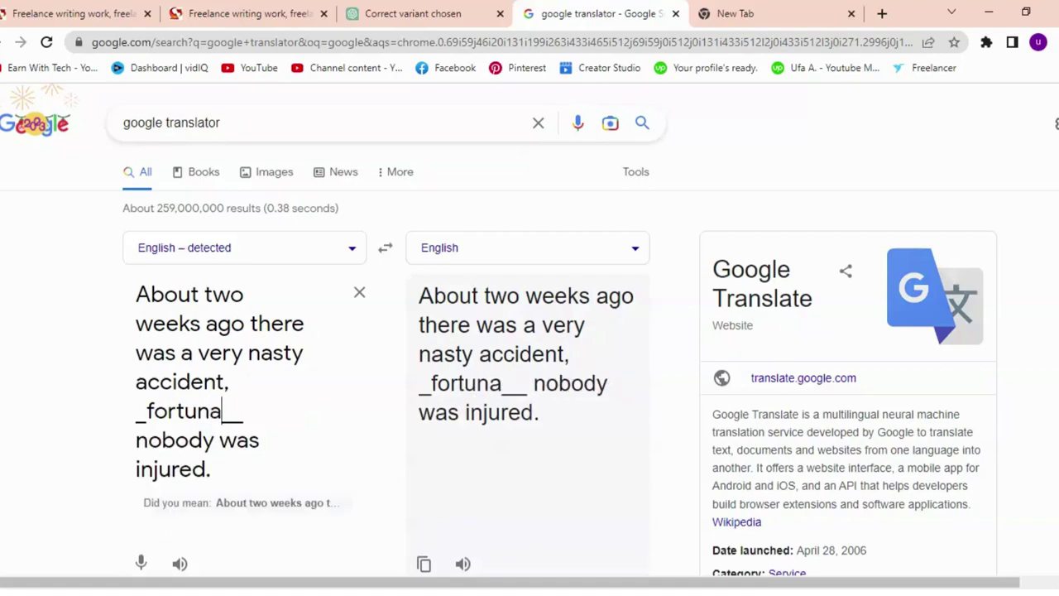
{"action": "type", "text": "tely"}
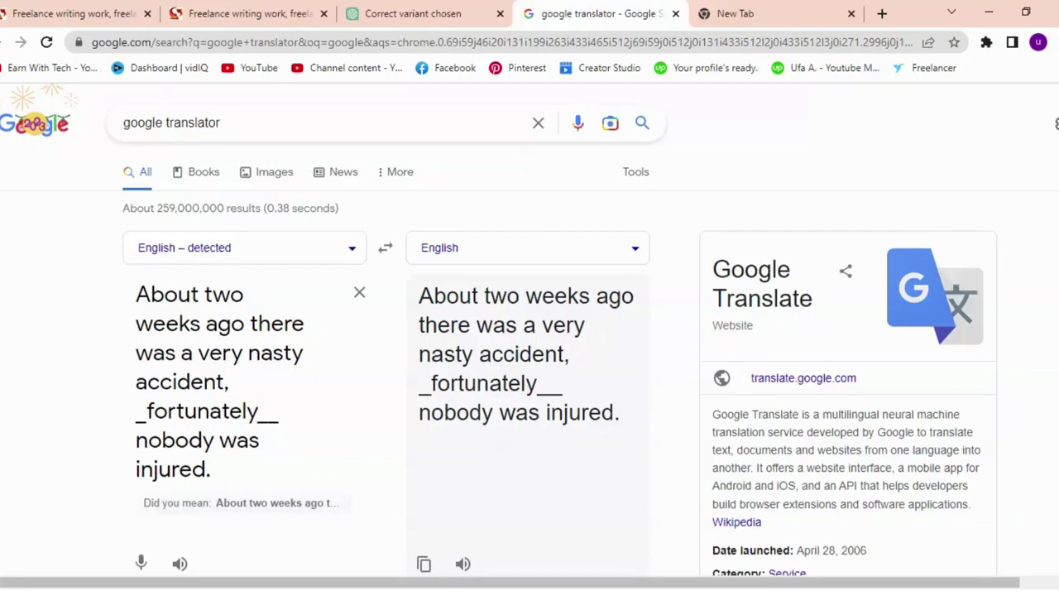
{"action": "double_click", "coordinate": [202, 411]}
{"action": "left_click", "coordinate": [248, 502]}
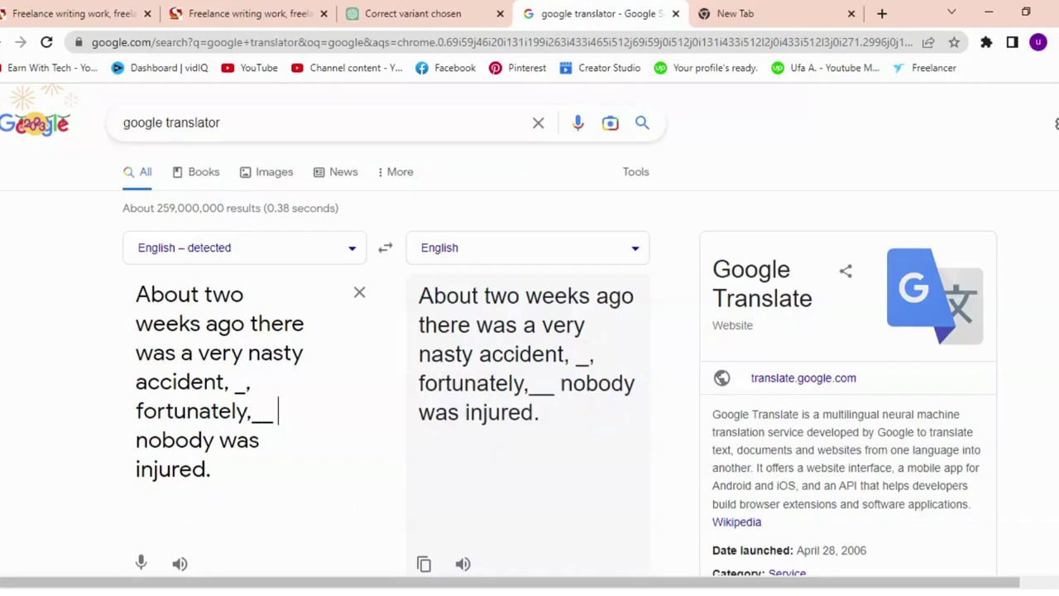
- Switch to the 4writers.net test and review the last questions and their chosen answers
{"action": "left_click", "coordinate": [253, 10]}
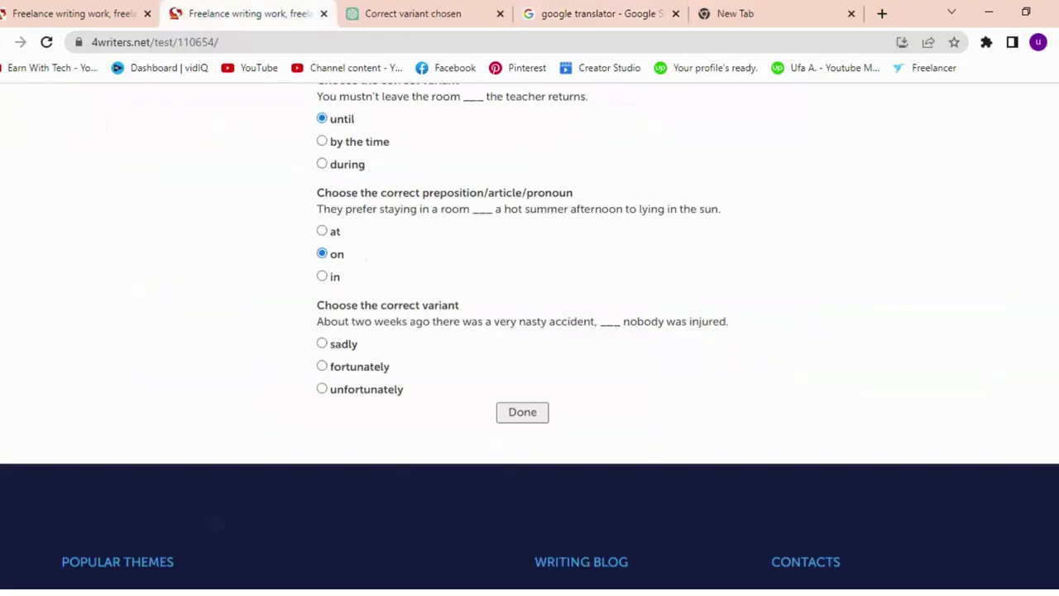
{"action": "scroll", "coordinate": [529, 335], "scroll_direction": "up", "scroll_amount": 10}
{"action": "scroll", "coordinate": [530, 335], "scroll_direction": "down", "scroll_amount": 7}
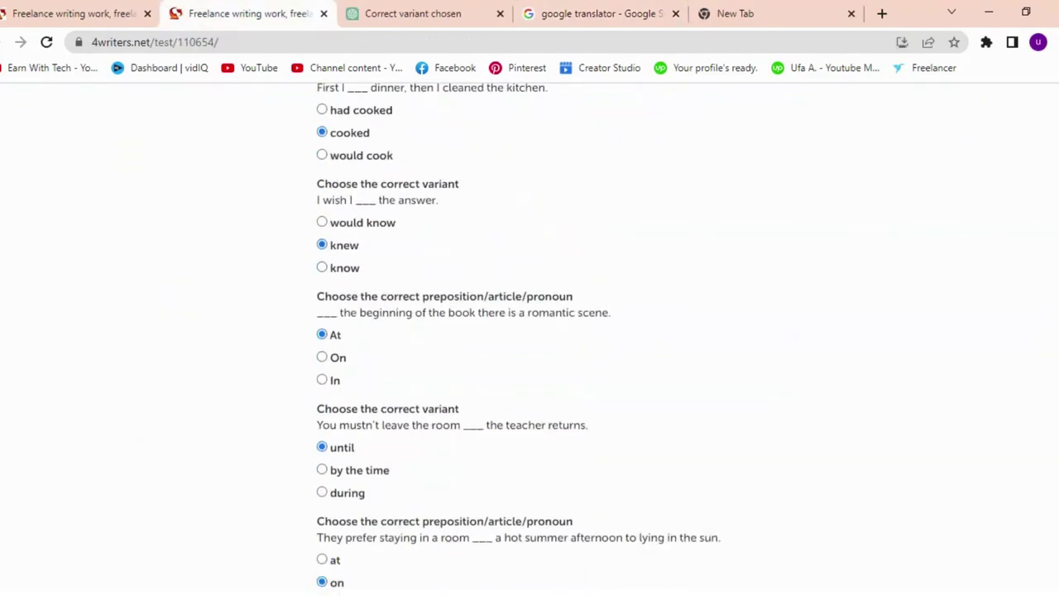
{"action": "scroll", "coordinate": [718, 311], "scroll_direction": "down", "scroll_amount": 4}
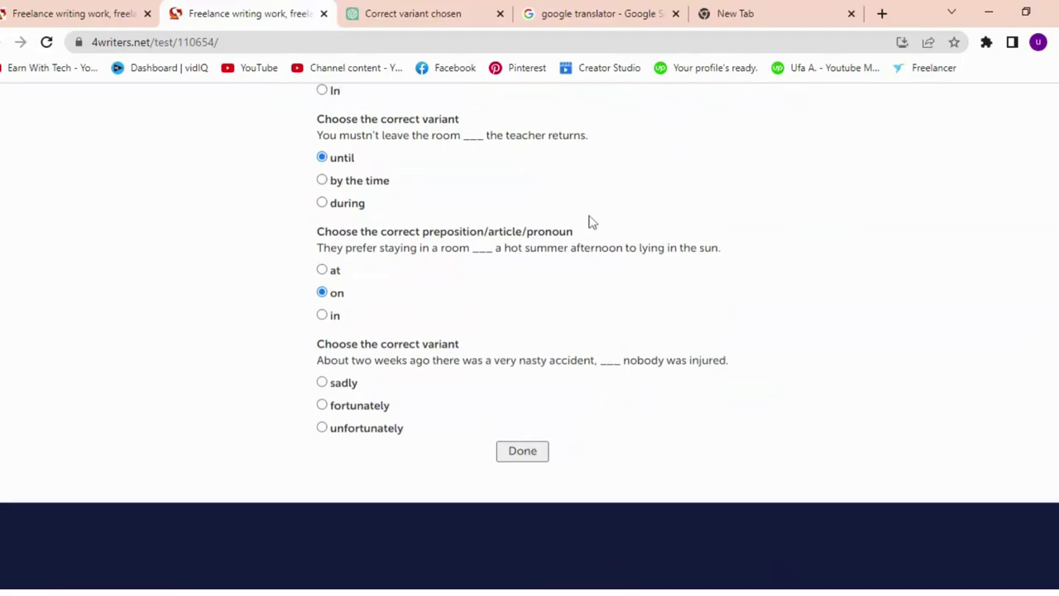
- Return to the Google translator and change "fortunately" to "unfortunately" in the source sentence
{"action": "left_click", "coordinate": [554, 10]}
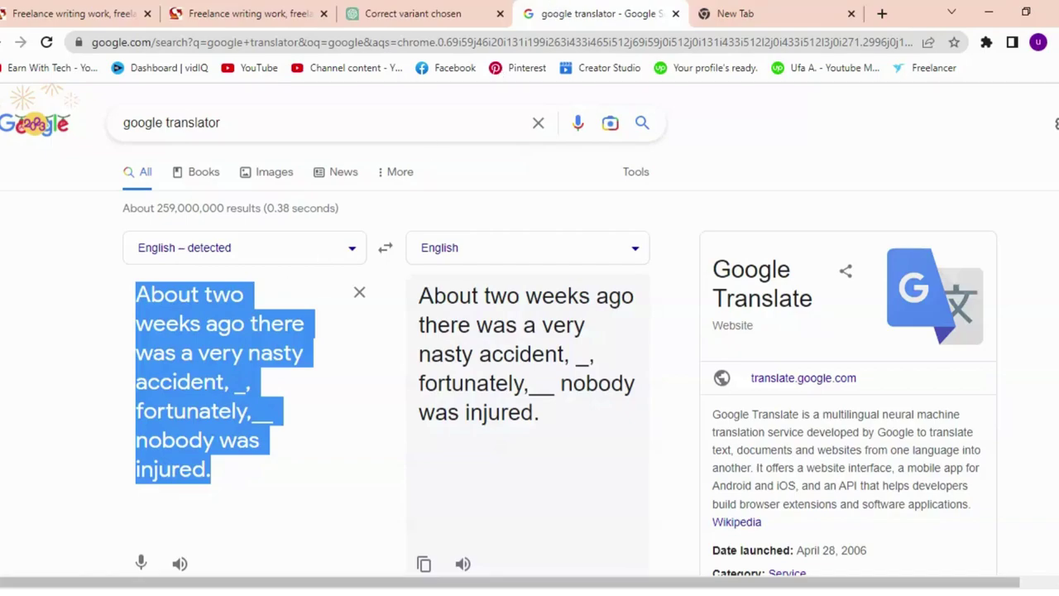
{"action": "left_click", "coordinate": [251, 410]}
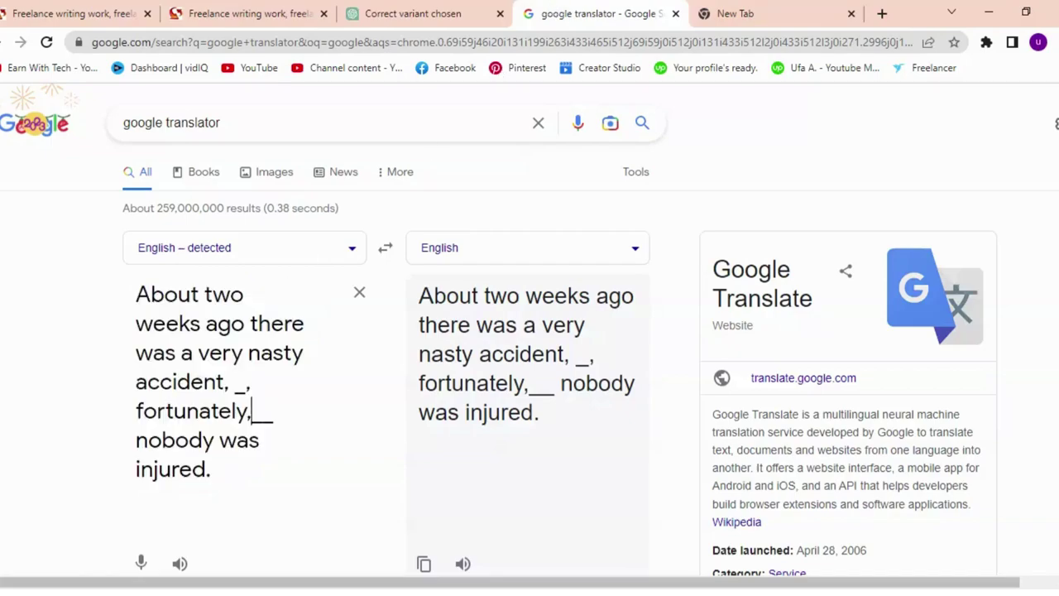
{"action": "left_click", "coordinate": [136, 411]}
{"action": "type", "text": "un"}
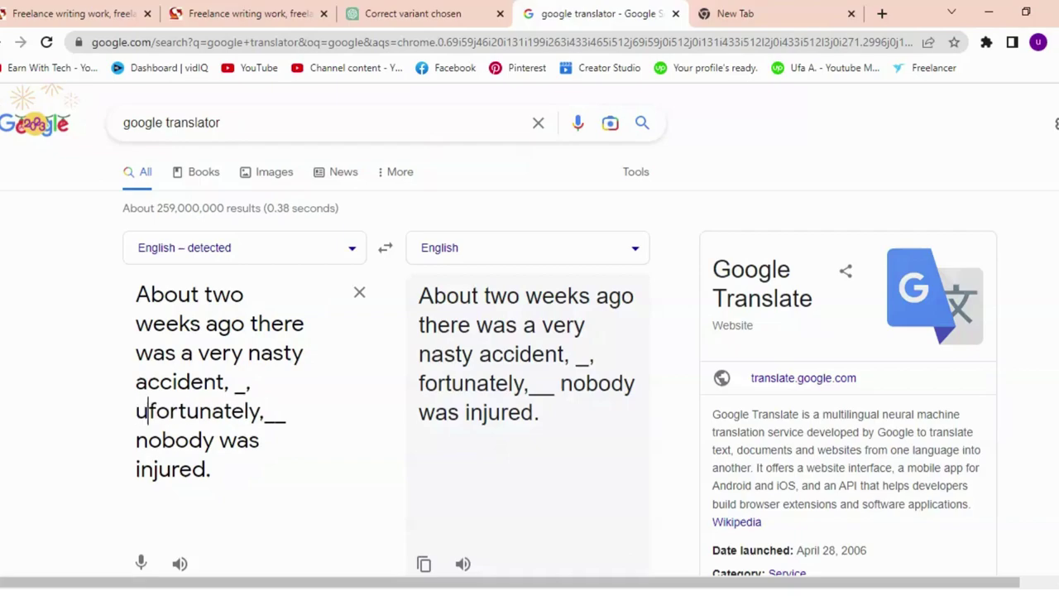
{"action": "left_click", "coordinate": [211, 411]}
{"action": "left_click", "coordinate": [261, 410]}
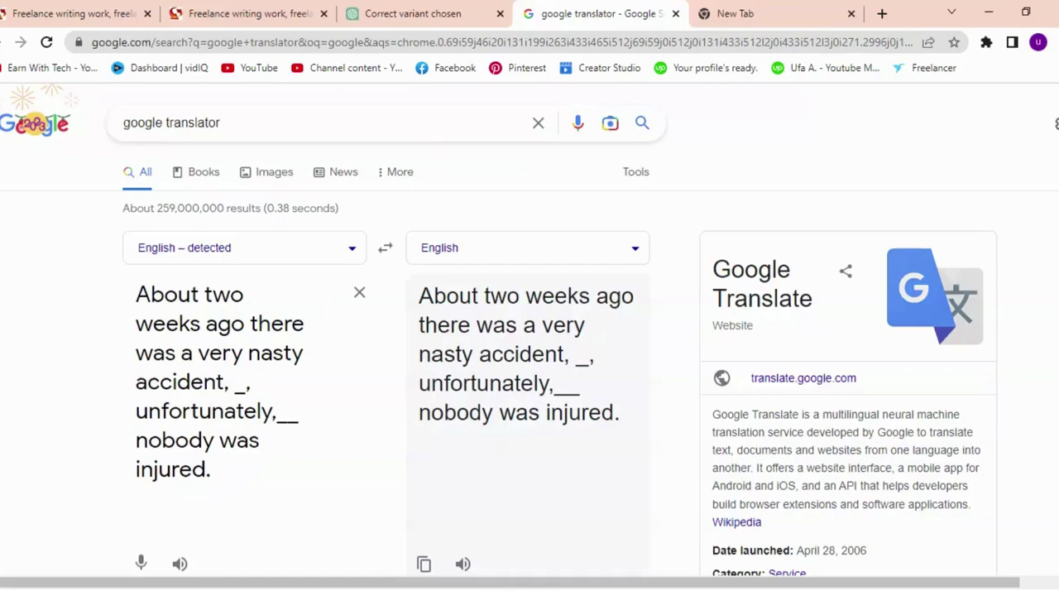
- Copy the "I was angry ___ him ___lying to me." sentence from the 4writers.net test and make it the Google translator's source text
{"action": "left_click", "coordinate": [224, 10]}
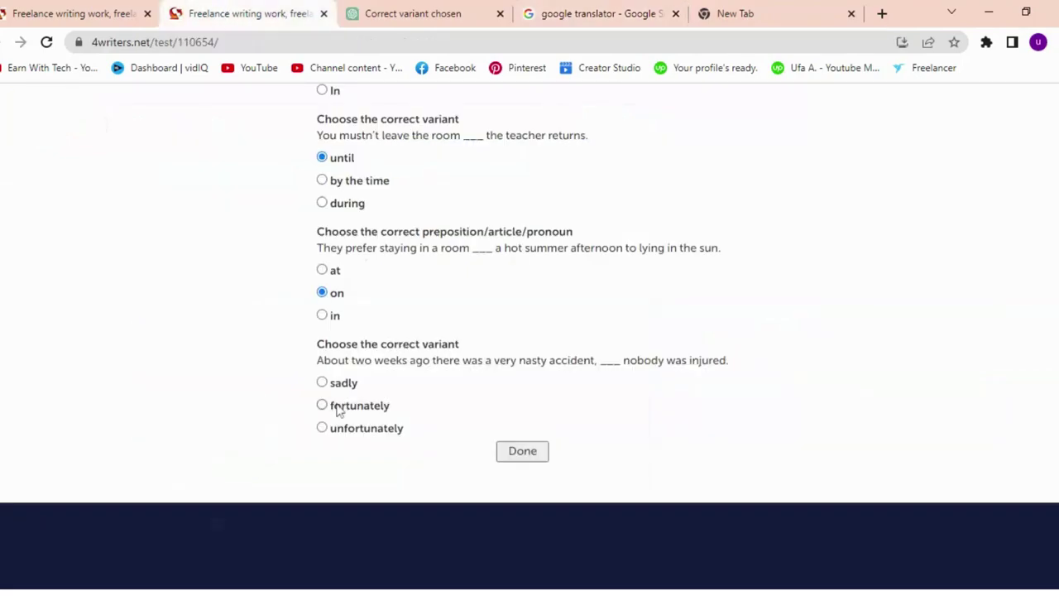
{"action": "scroll", "coordinate": [325, 414], "scroll_direction": "up", "scroll_amount": 20}
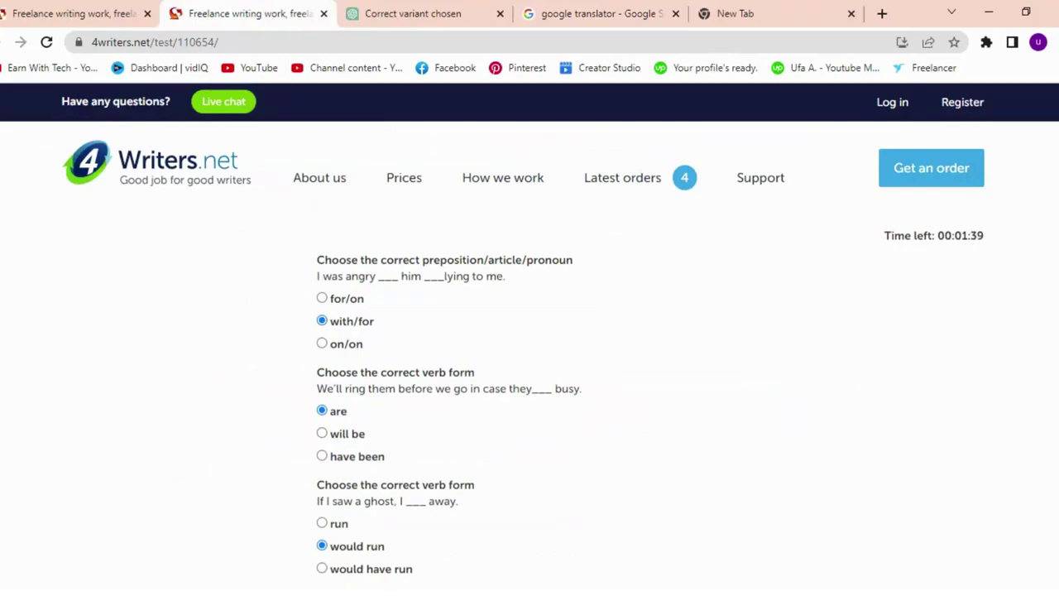
{"action": "left_click_drag", "start_coordinate": [317, 276], "coordinate": [516, 279]}
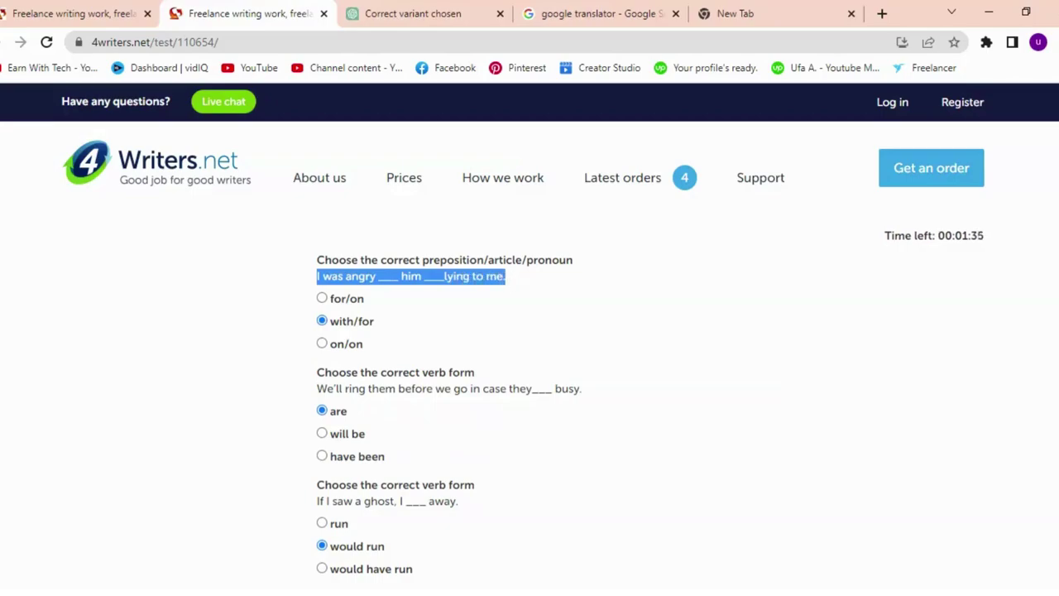
{"action": "left_click", "coordinate": [534, 13]}
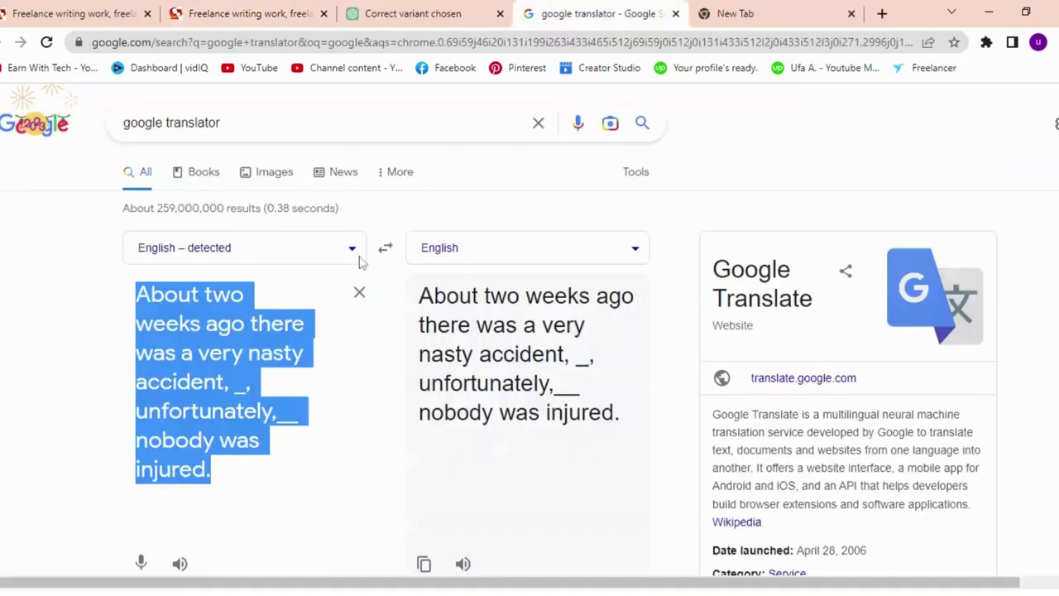
{"action": "left_click", "coordinate": [359, 295]}
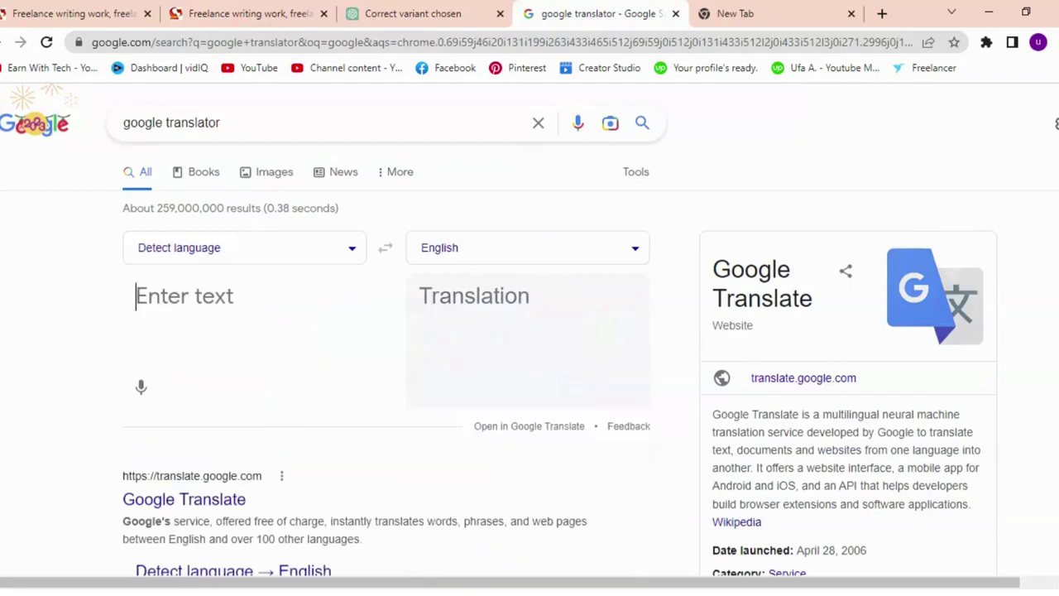
{"action": "type", "text": "I was angry ___ him ___lying to me."}
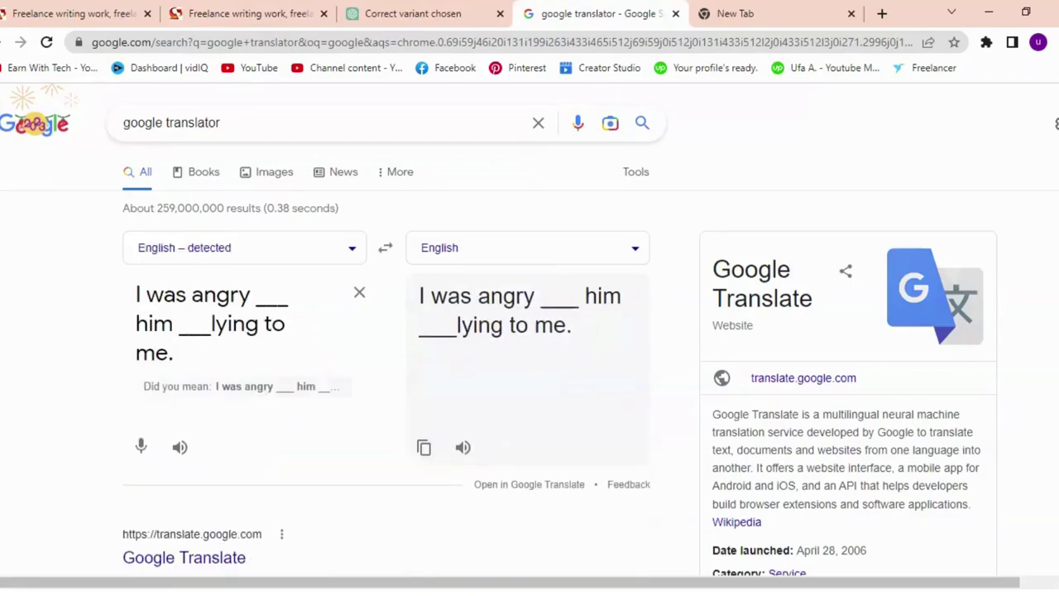
- Check the chosen option in the 4writers.net test, and fill the two blanks of the translator's "I was angry" sentence with "with" and "for"
{"action": "left_click", "coordinate": [249, 14]}
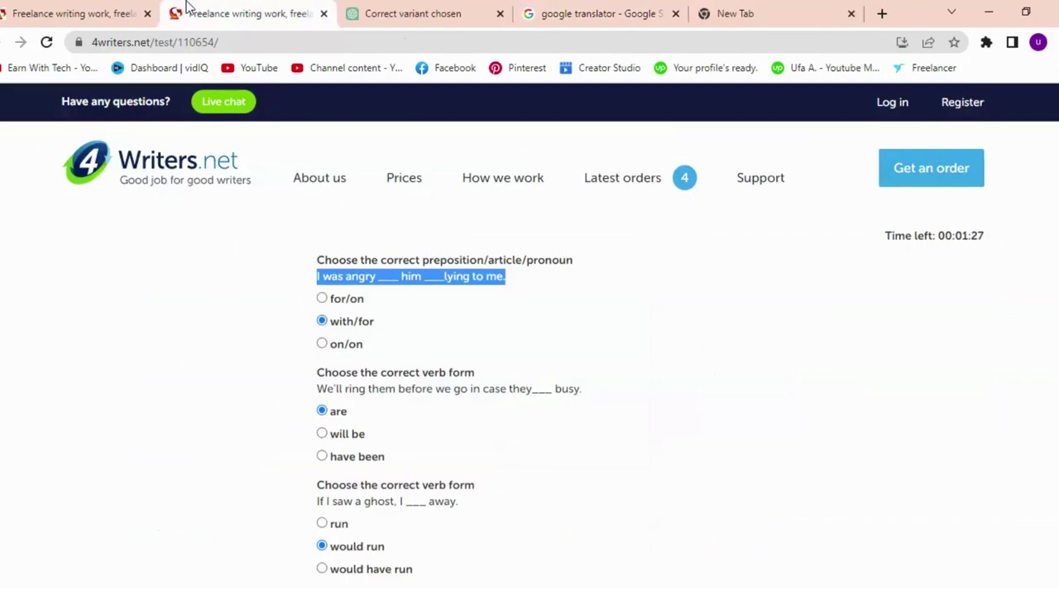
{"action": "left_click", "coordinate": [539, 11]}
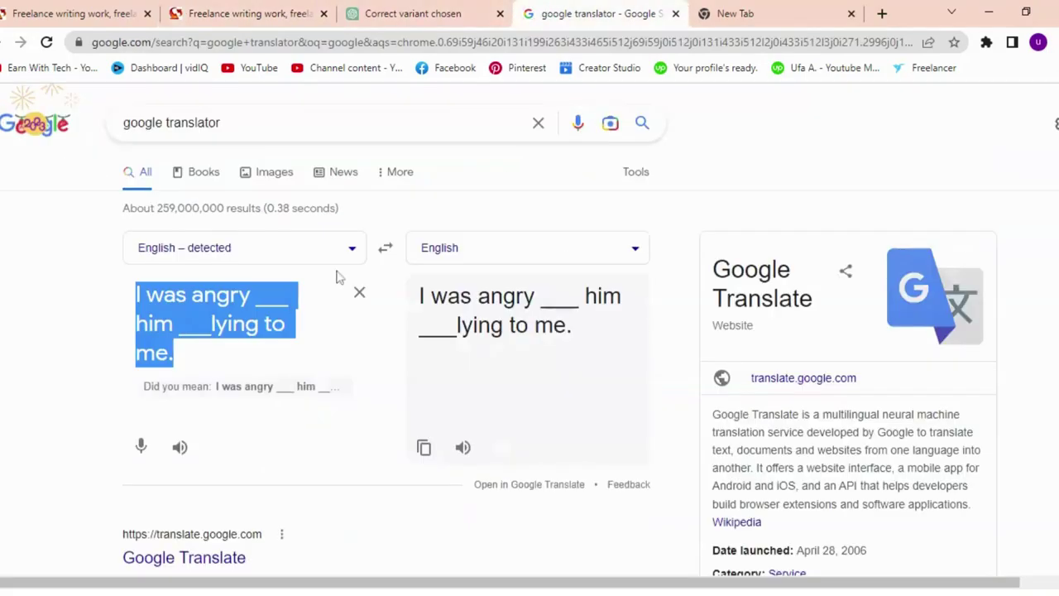
{"action": "left_click", "coordinate": [261, 296]}
{"action": "type", "text": "with"}
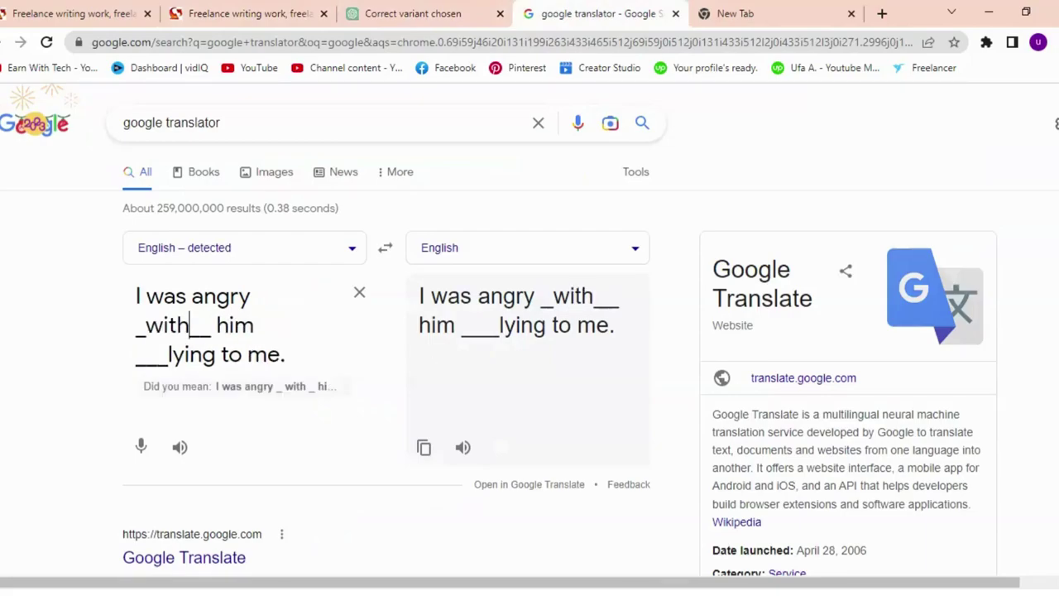
{"action": "left_click", "coordinate": [147, 355]}
{"action": "type", "text": "for"}
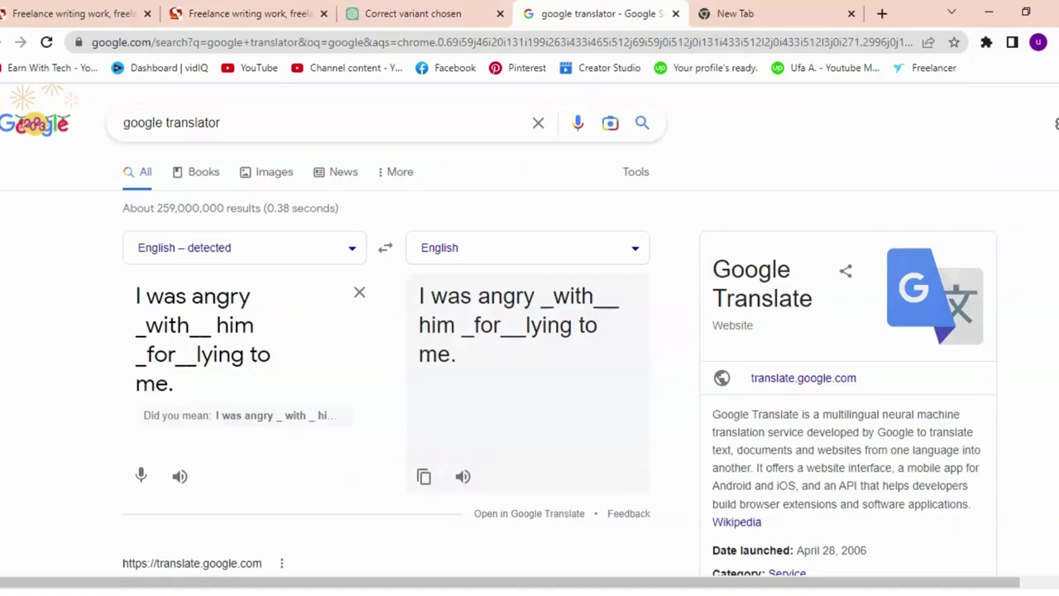
- Copy the "We'll ring them before we go in case they___ busy." sentence from the 4writers.net test into the Google translator, replacing its source text
{"action": "left_click", "coordinate": [237, 12]}
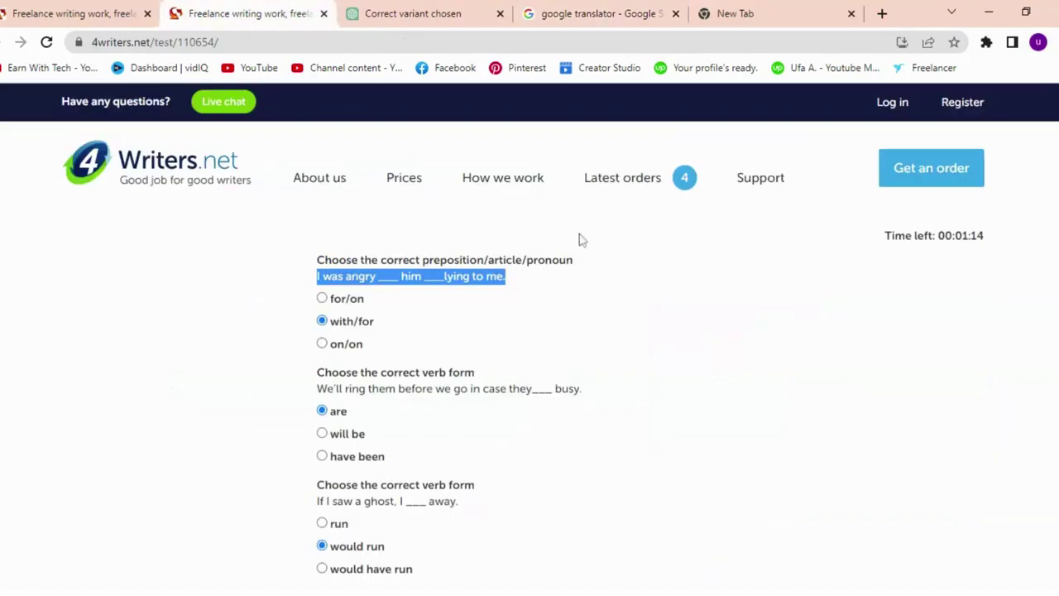
{"action": "left_click", "coordinate": [666, 290]}
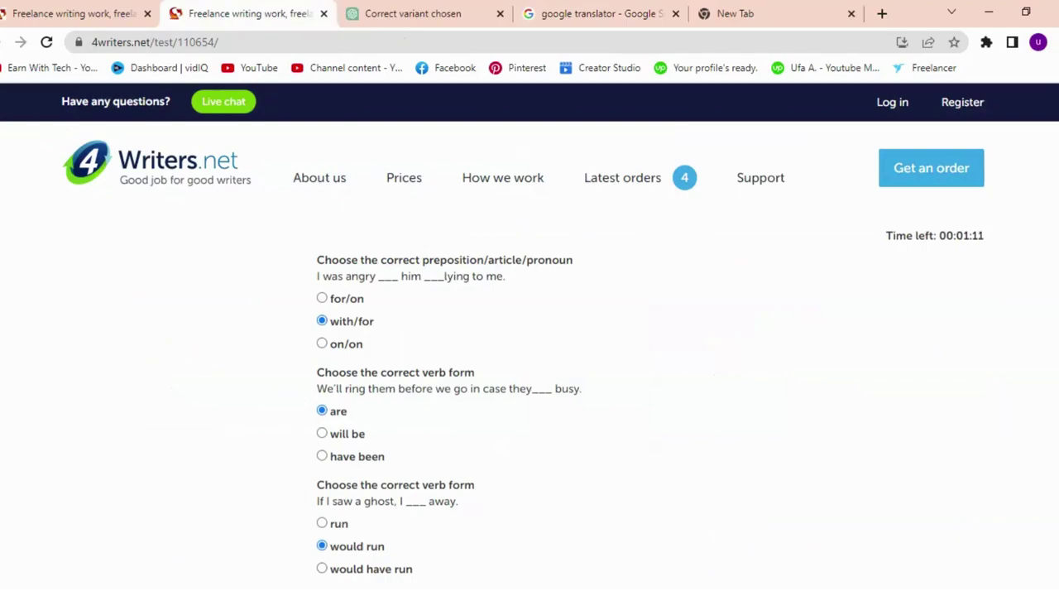
{"action": "left_click_drag", "start_coordinate": [317, 389], "coordinate": [580, 388]}
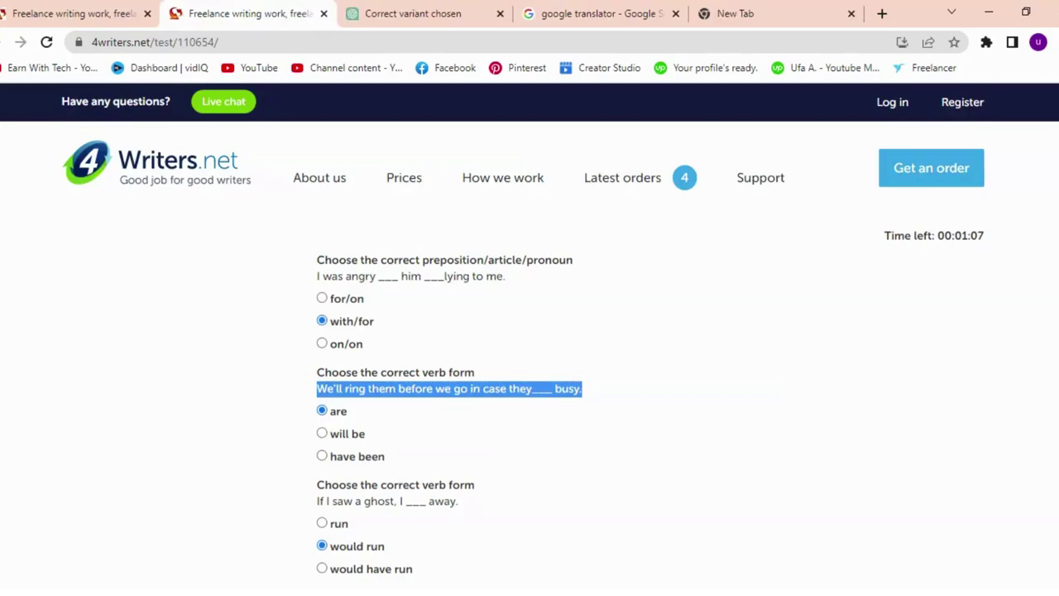
{"action": "left_click", "coordinate": [588, 13]}
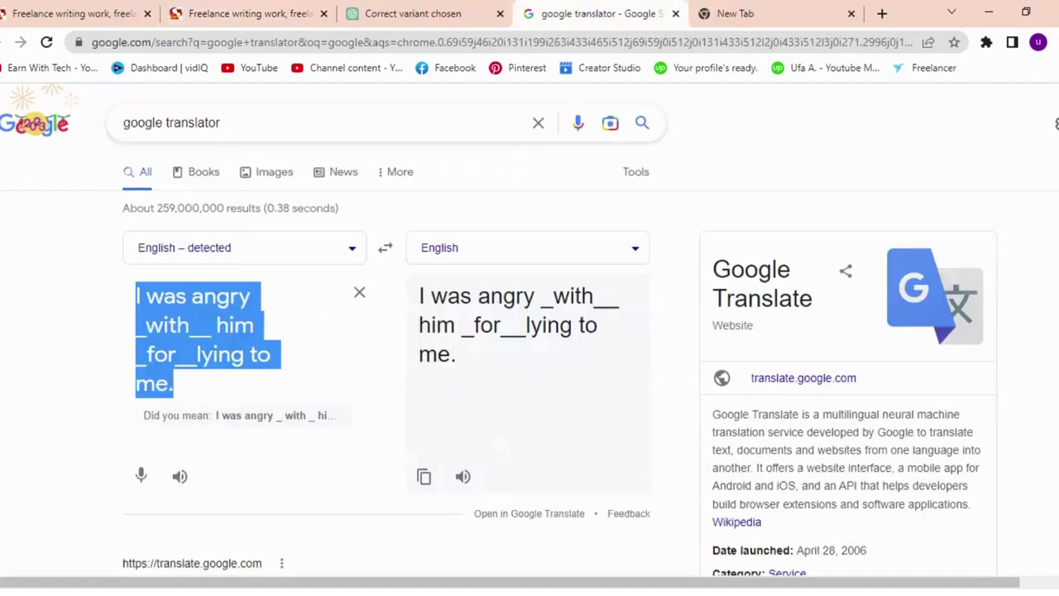
{"action": "left_click", "coordinate": [259, 326]}
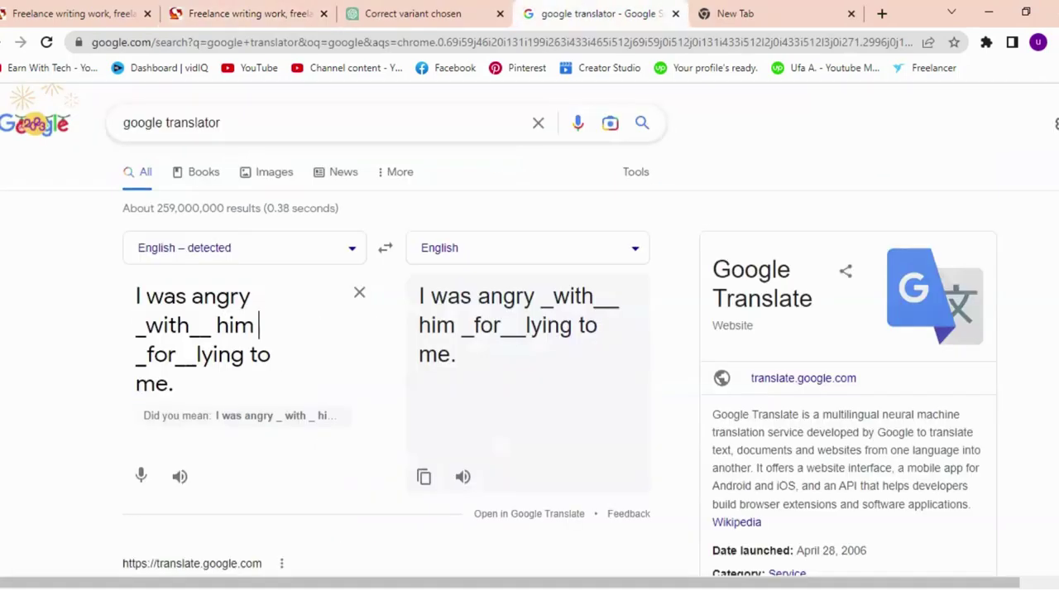
{"action": "left_click", "coordinate": [359, 297]}
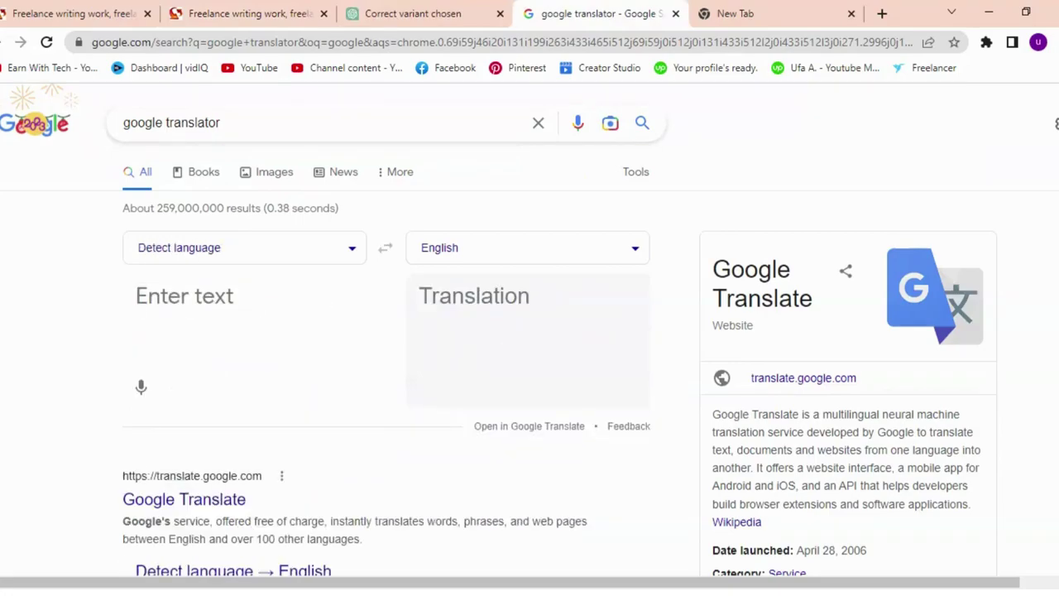
{"action": "type", "text": "We’ll ring them before we go in case they___ busy."}
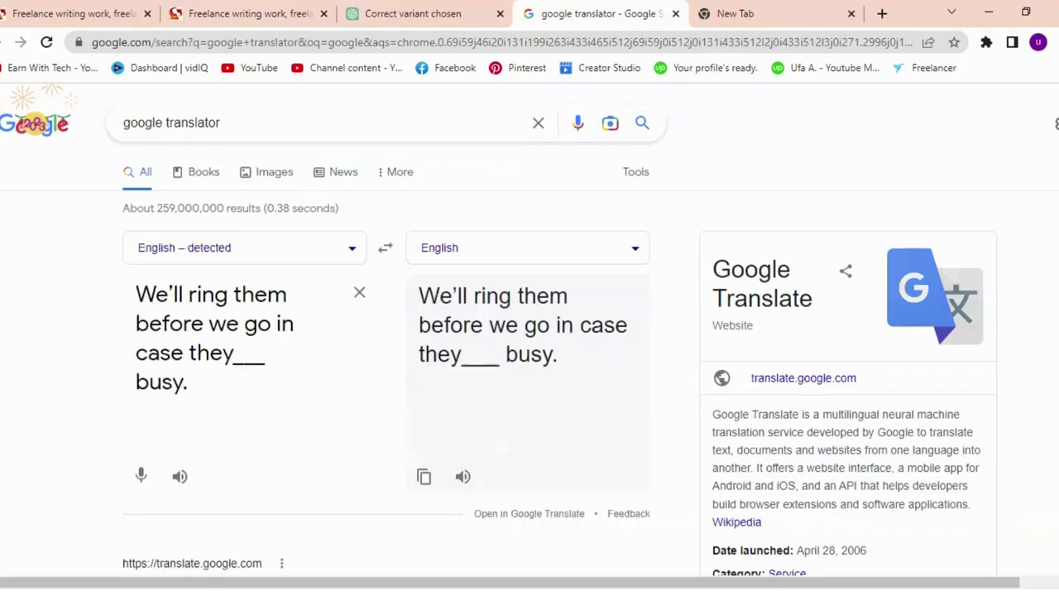
- Fill the blank in the translator's "We'll ring them" sentence with "are", and review that question's answer options in the 4writers.net test
{"action": "type", "text": "are"}
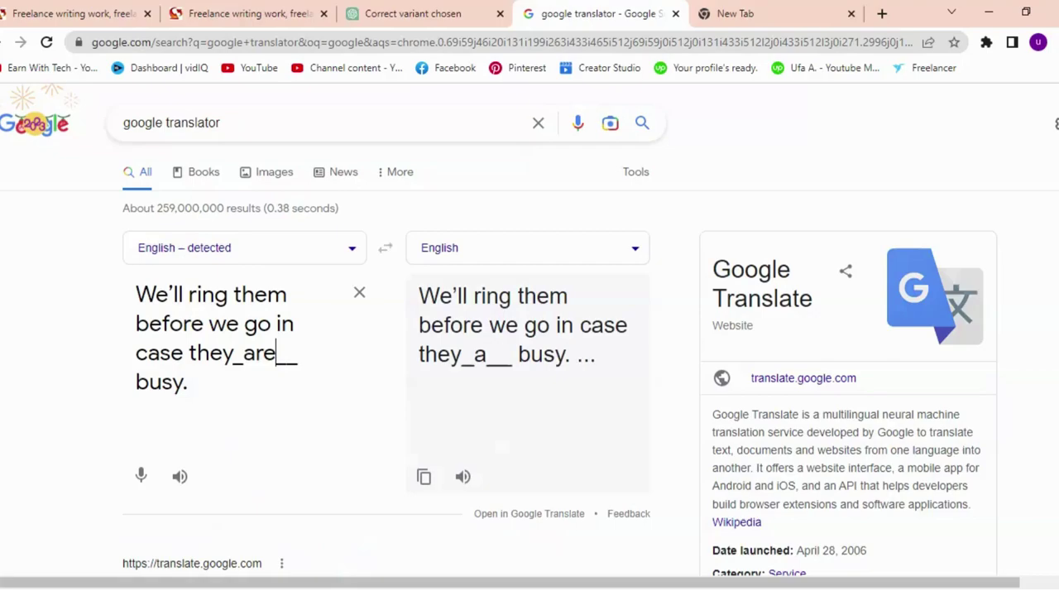
{"action": "left_click", "coordinate": [287, 353]}
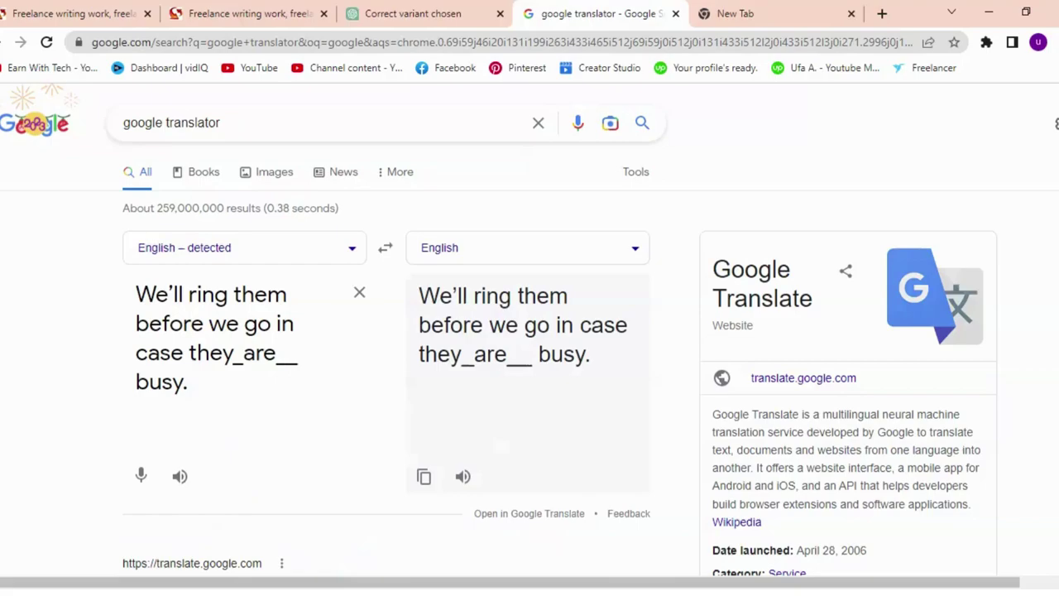
{"action": "left_click", "coordinate": [228, 10]}
{"action": "left_click", "coordinate": [627, 300]}
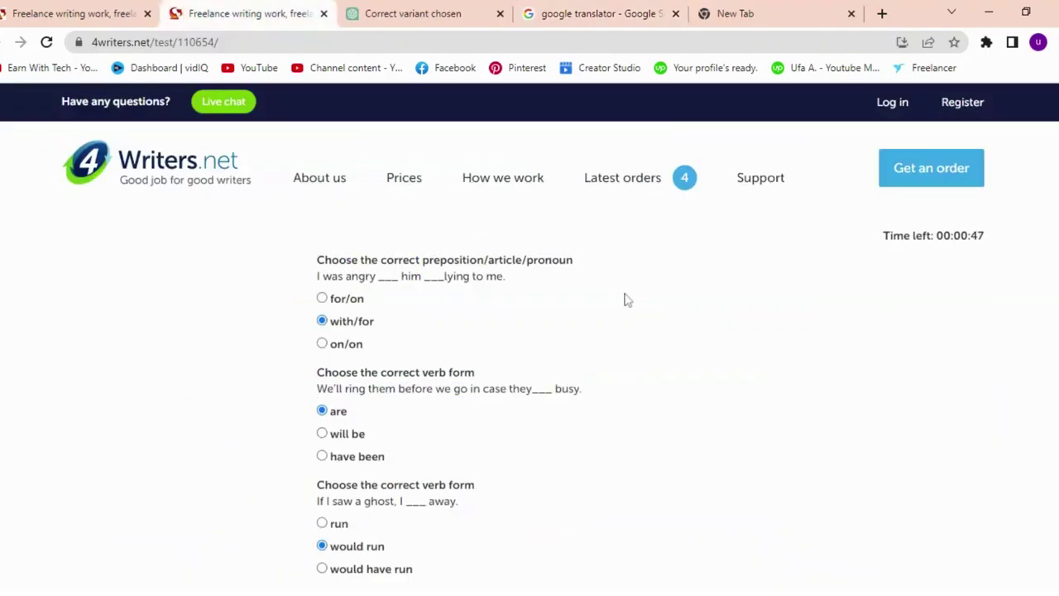
- Return to the Google translator and replace "are" with "will be" in the blank of the source sentence
{"action": "left_click", "coordinate": [543, 8]}
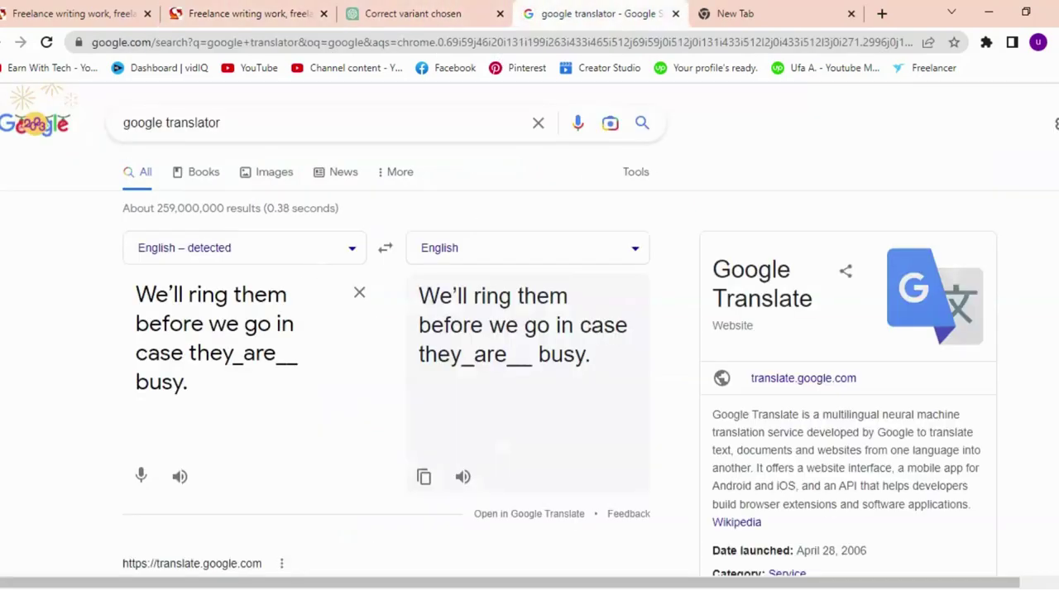
{"action": "key", "text": "ctrl+a"}
{"action": "left_click", "coordinate": [275, 353]}
{"action": "key", "text": "BackSpace"}
{"action": "key", "text": "BackSpace"}
{"action": "key", "text": "BackSpace"}
{"action": "type", "text": "will b"}
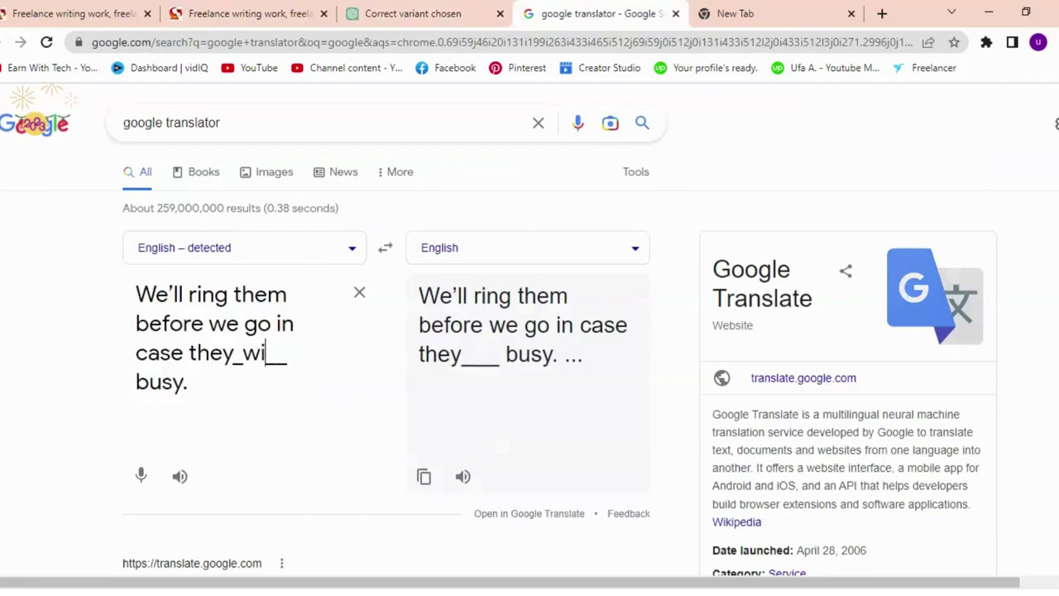
{"action": "type", "text": "e"}
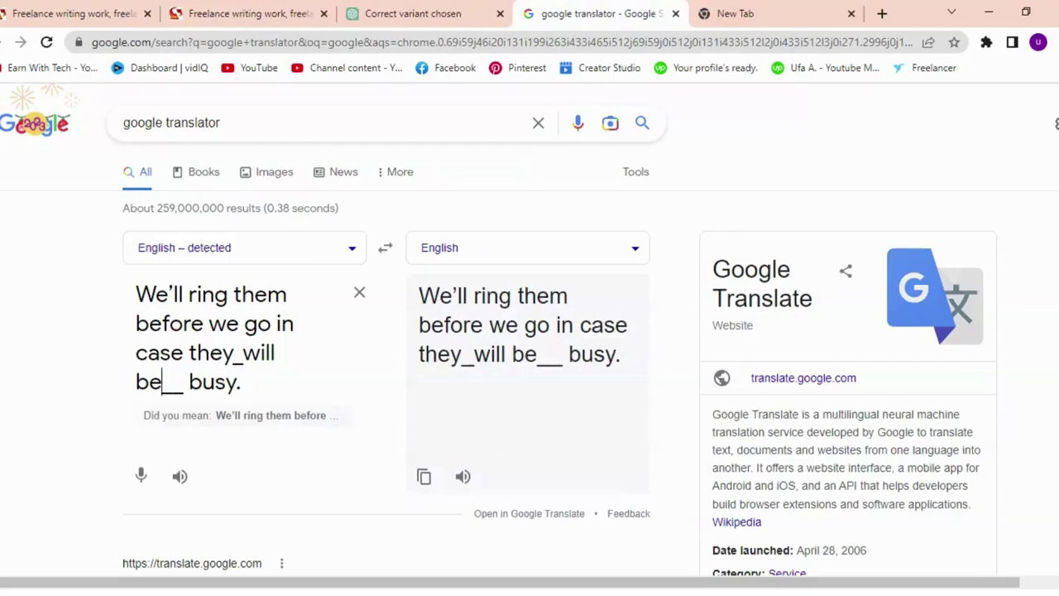
- Recheck the verb form options in the 4writers.net test, and delete "will be" from the blank in the translator's source sentence
{"action": "left_click", "coordinate": [264, 12]}
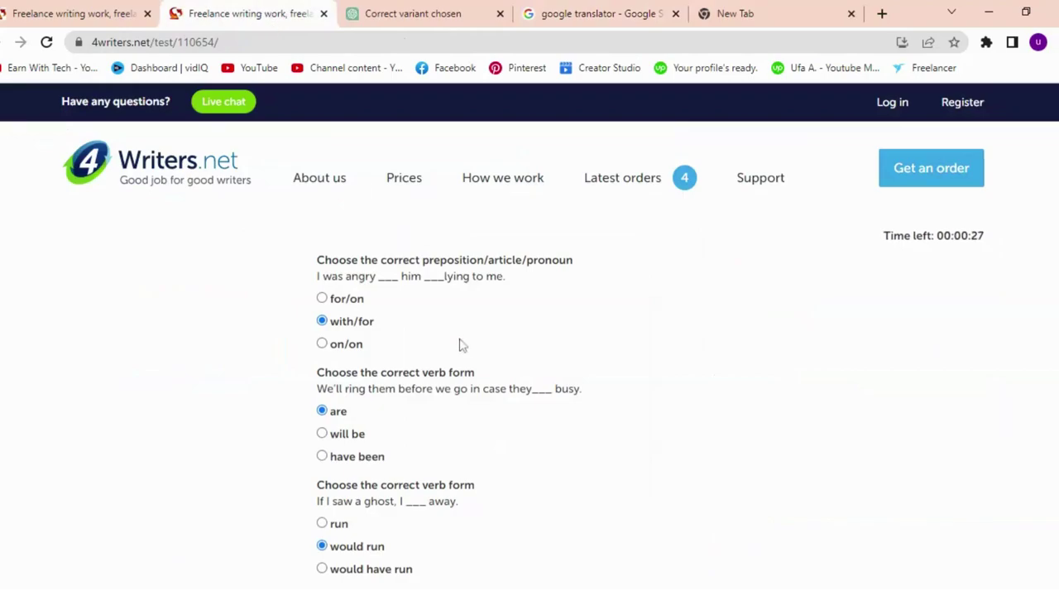
{"action": "left_click", "coordinate": [587, 12]}
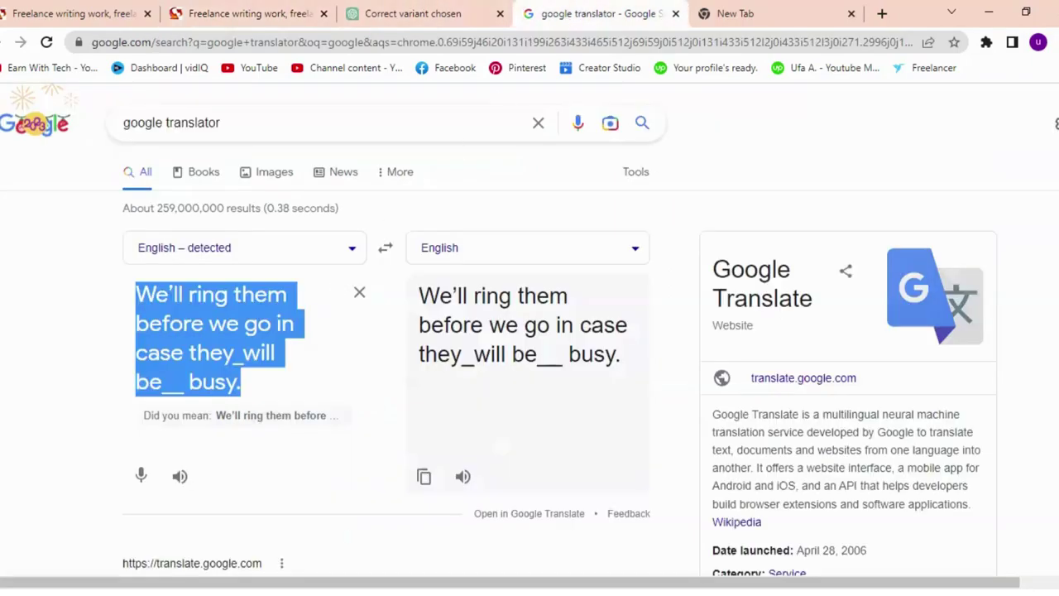
{"action": "left_click", "coordinate": [133, 380]}
{"action": "triple_click", "coordinate": [162, 381]}
{"action": "left_click", "coordinate": [162, 381]}
{"action": "key", "text": "BackSpace"}
{"action": "key", "text": "BackSpace"}
{"action": "key", "text": "BackSpace"}
{"action": "key", "text": "BackSpace"}
{"action": "key", "text": "BackSpace"}
{"action": "key", "text": "BackSpace"}
{"action": "key", "text": "BackSpace"}
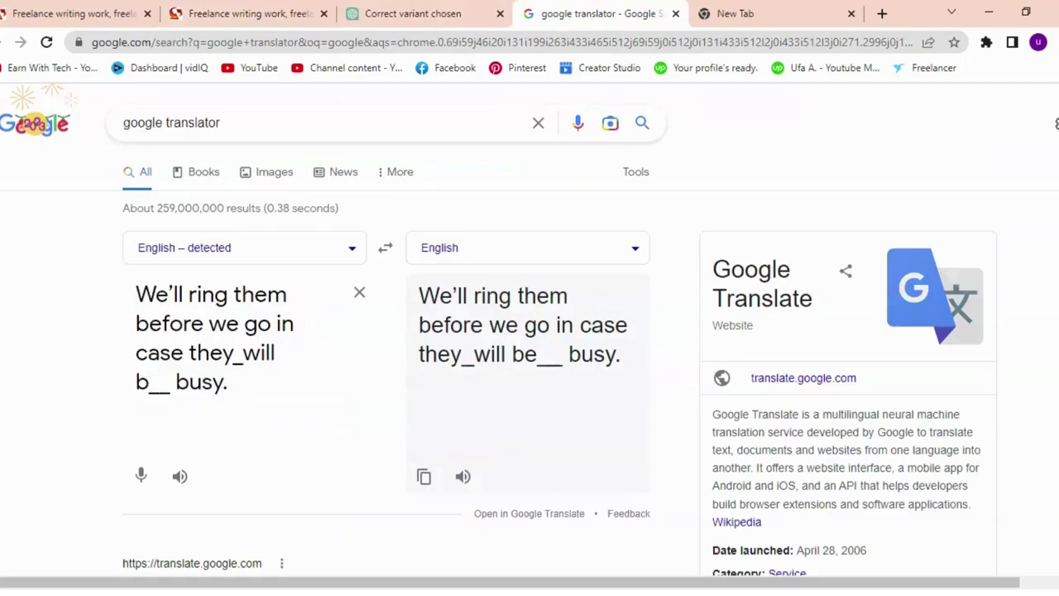